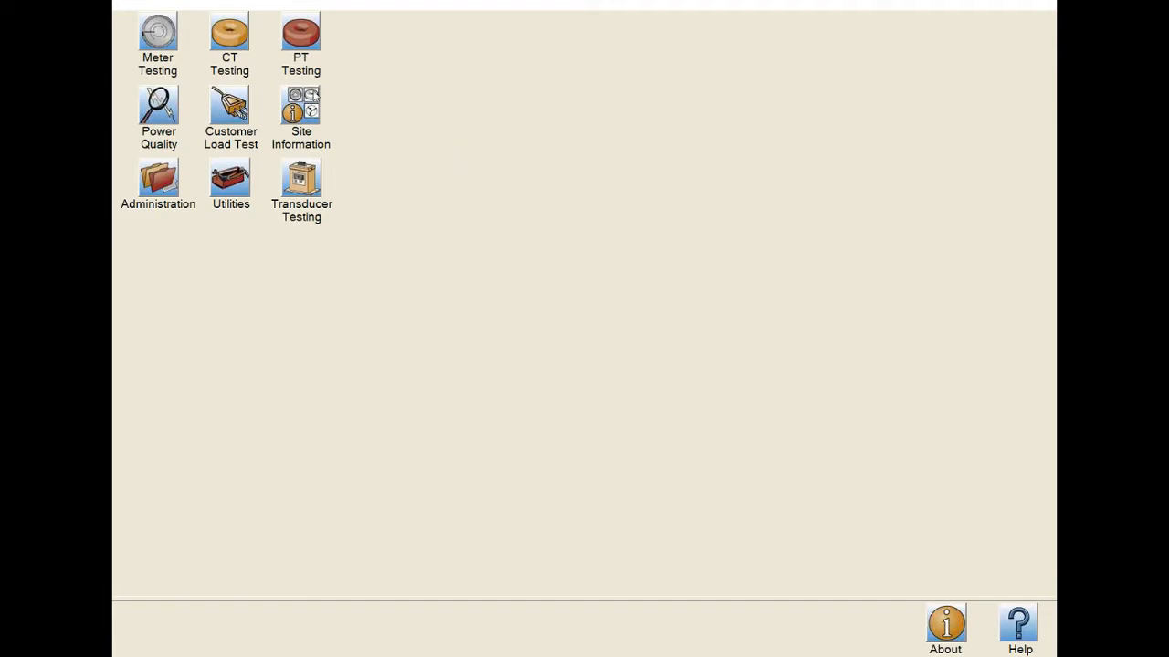
- Start a new site record in the site information editor and name the site "Example Site 1"
click(317, 109)
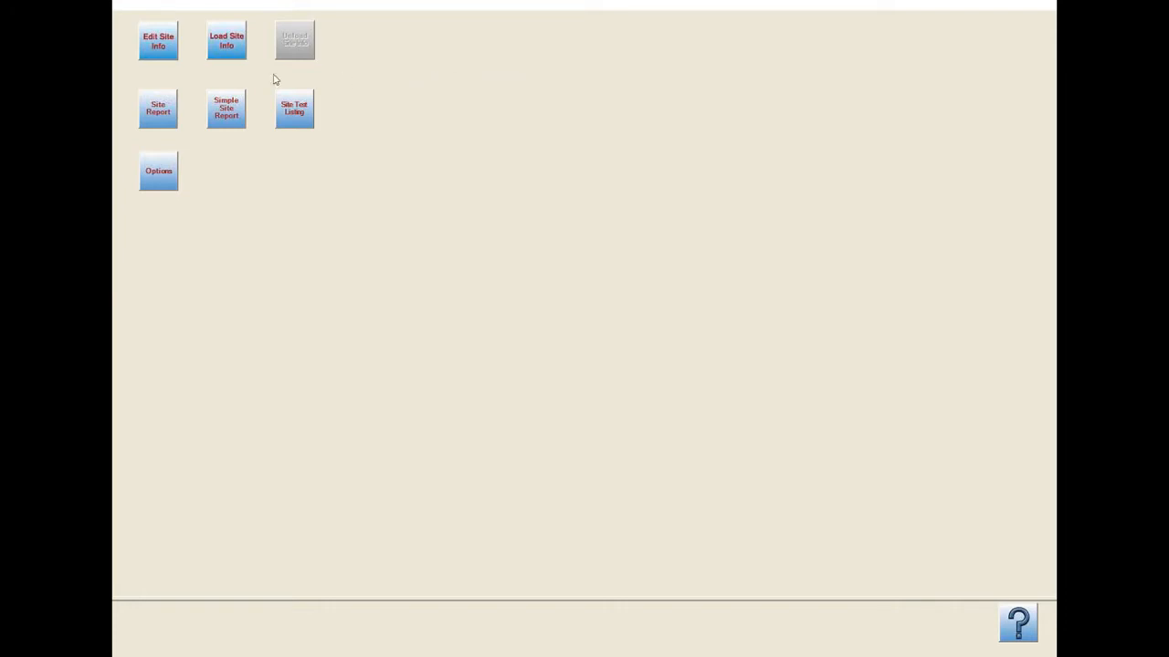
click(165, 56)
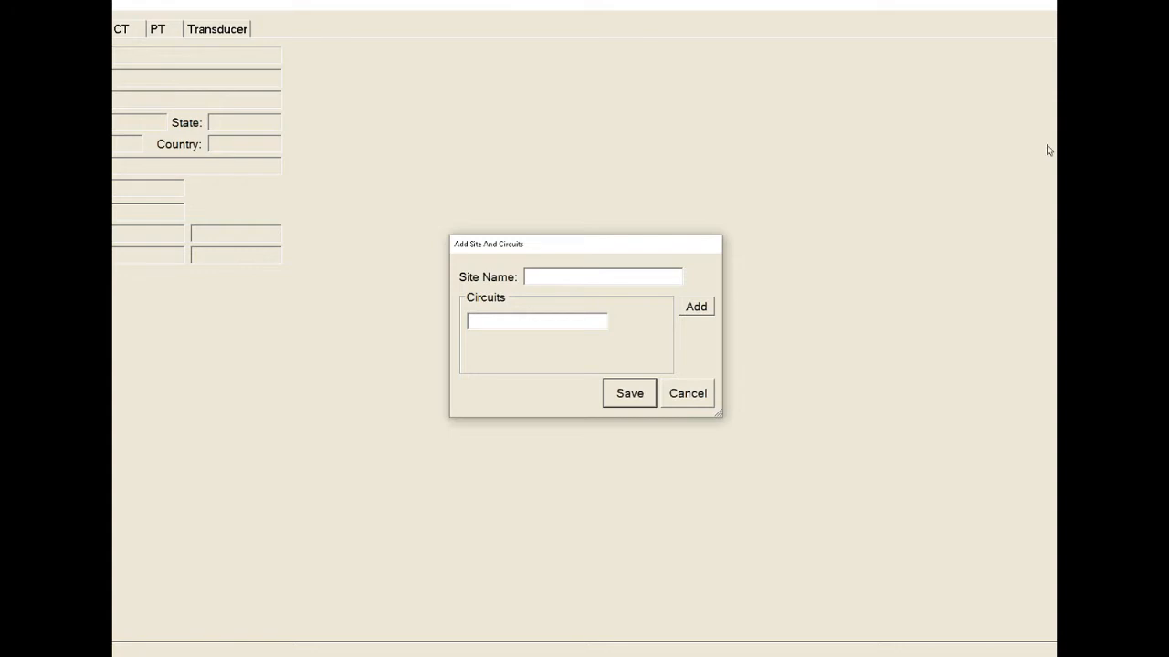
click(549, 278)
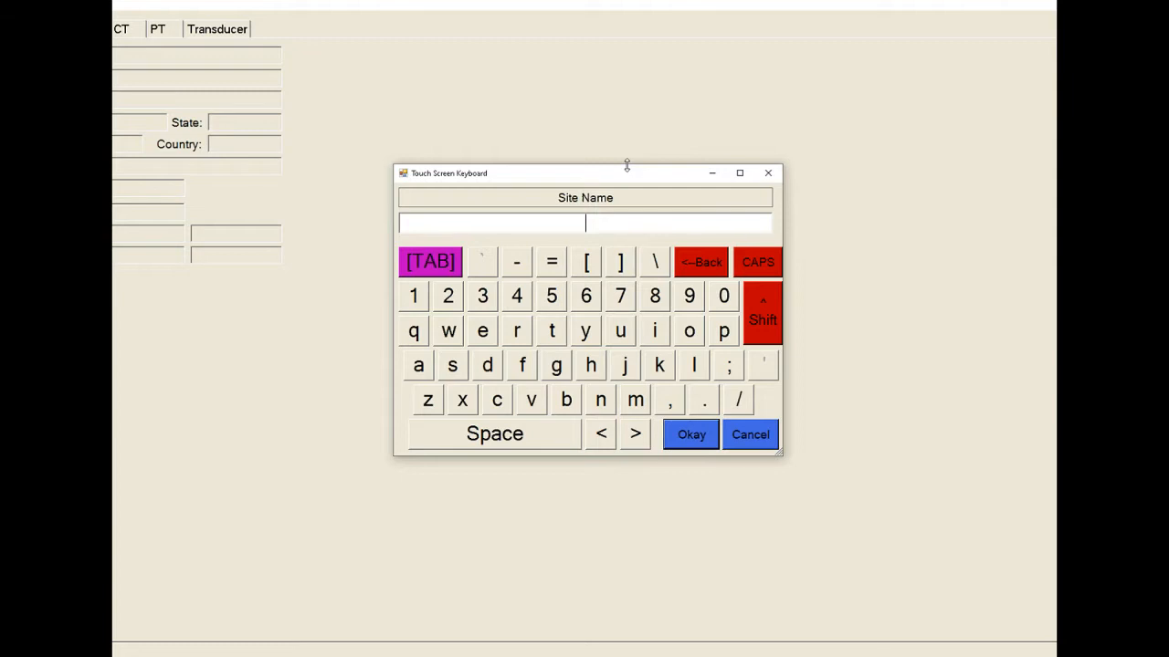
text(Example Site 1)
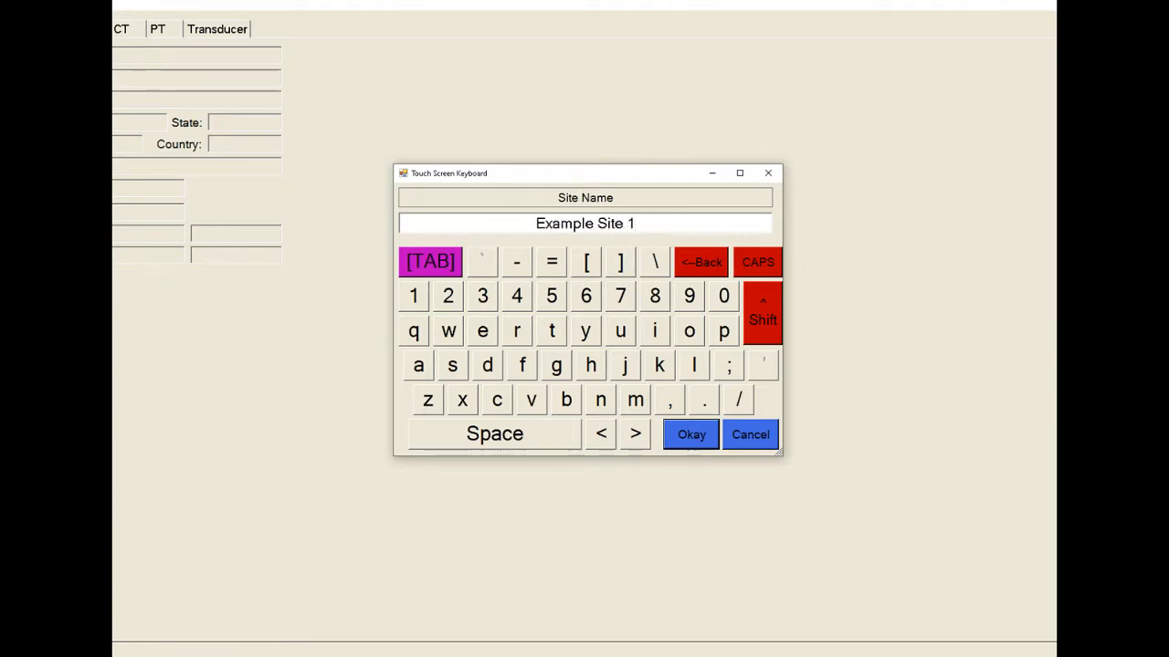
click(691, 439)
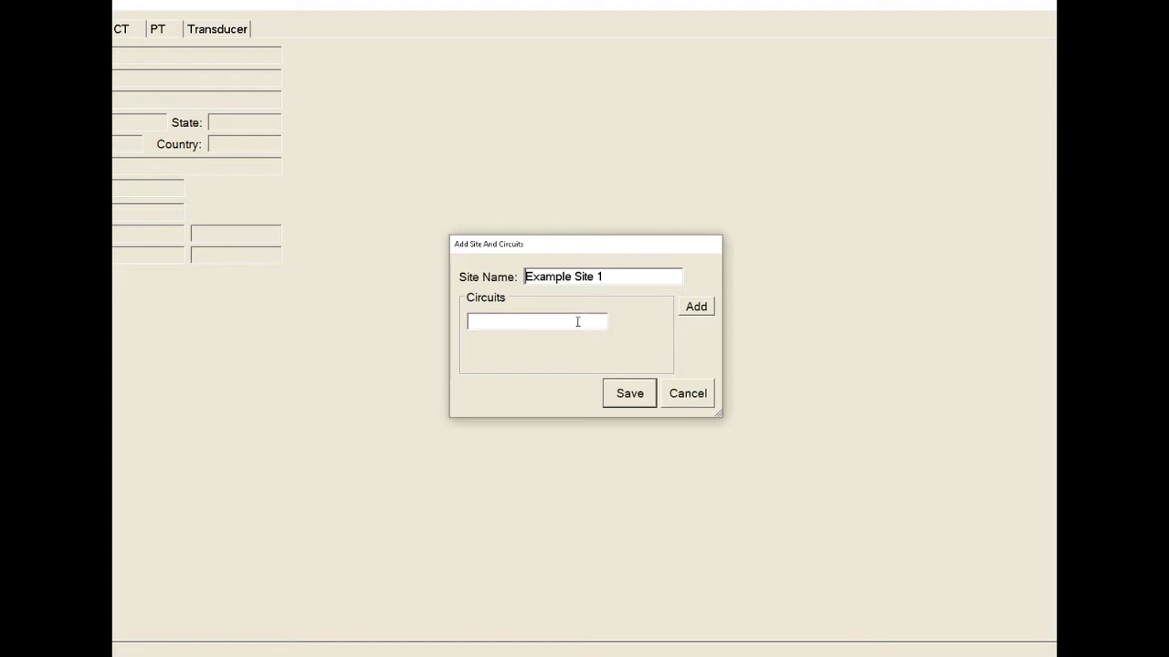
- Add two circuits named "Area 1" and "Area 2" to the new site and save it
click(594, 321)
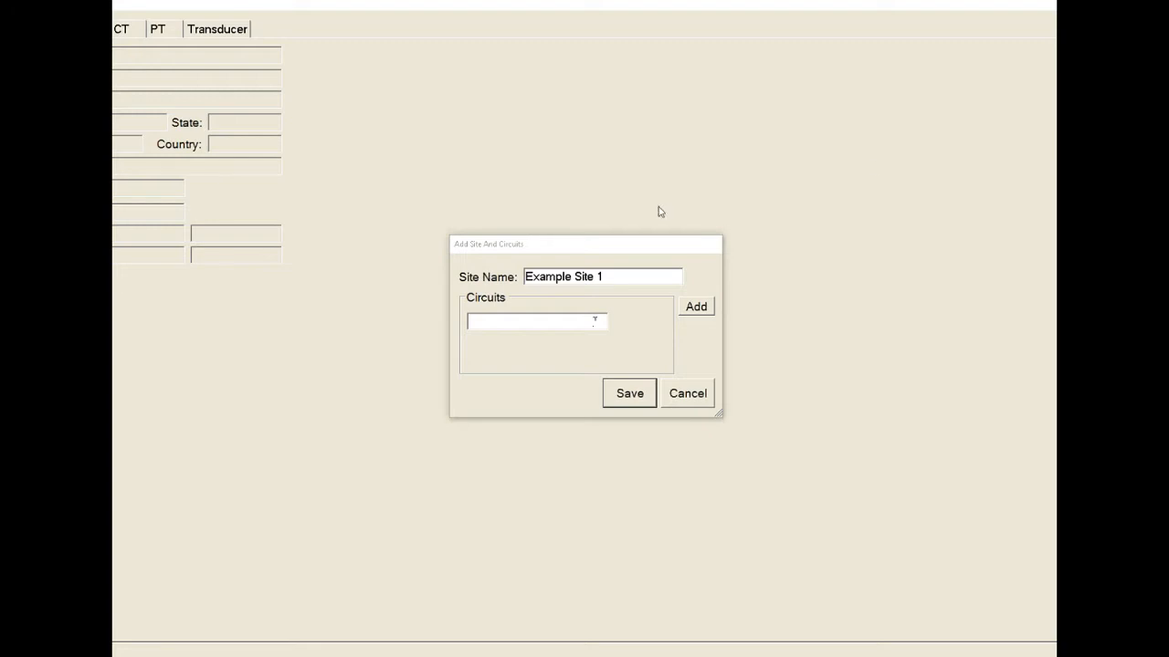
text(Area 1)
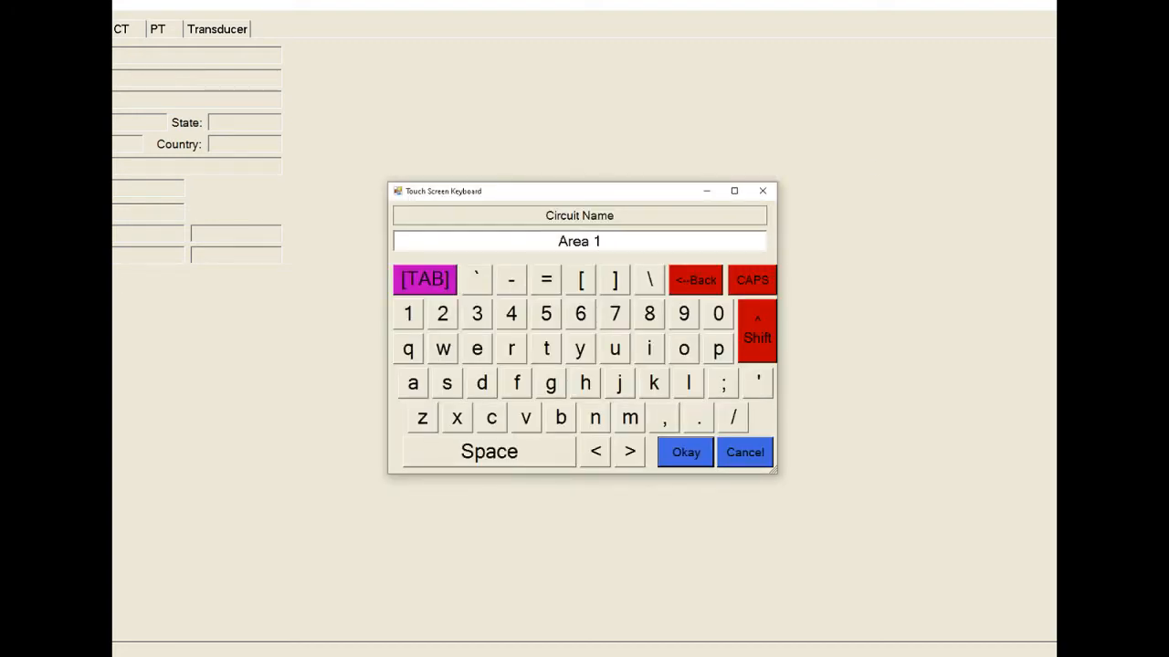
click(683, 454)
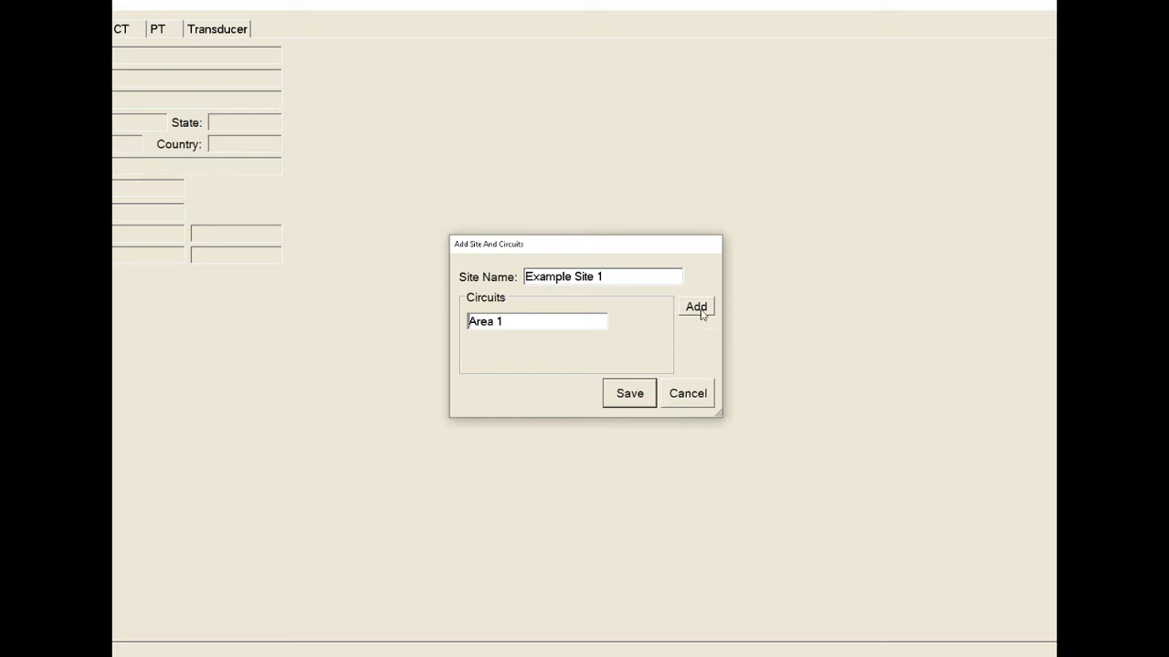
click(697, 307)
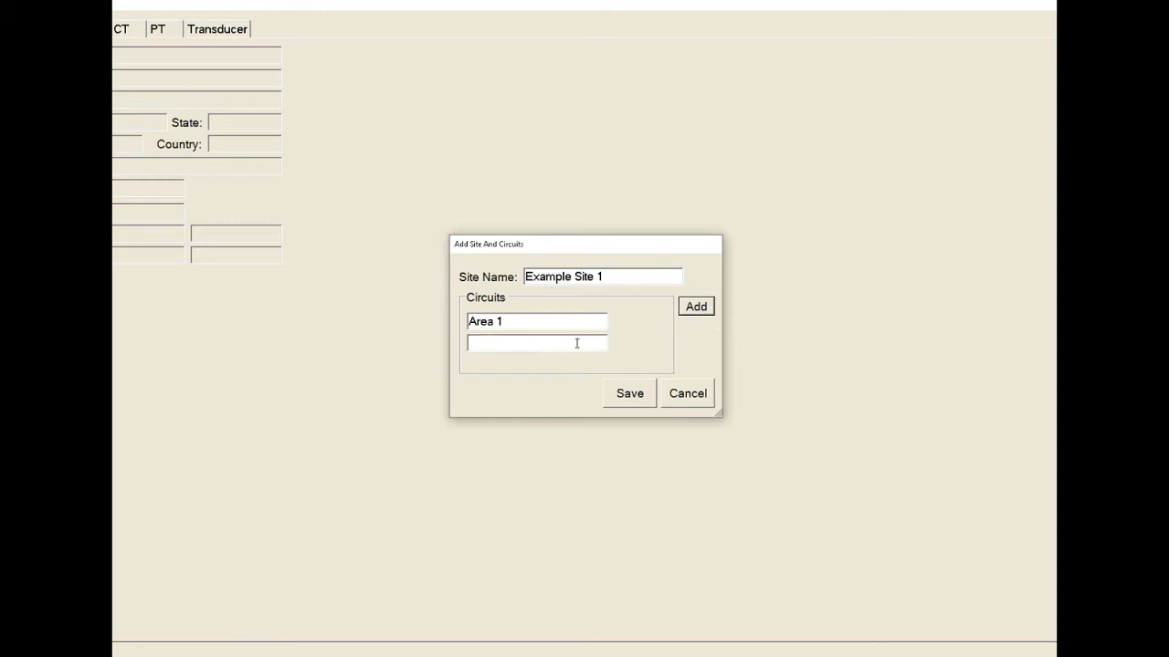
click(577, 344)
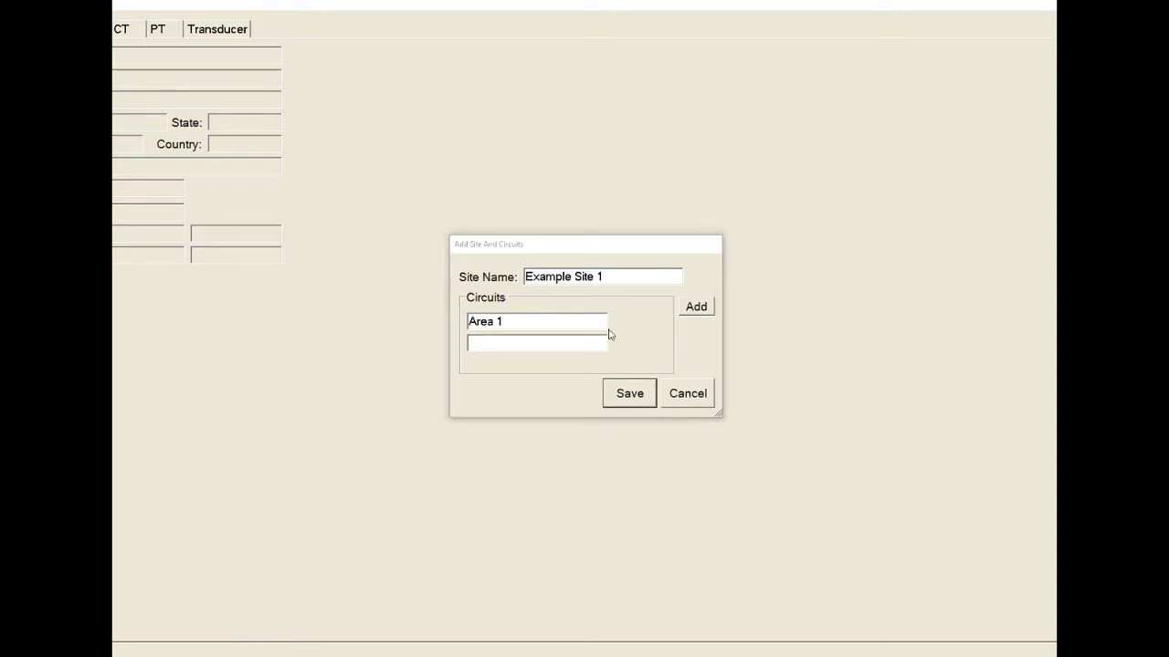
text(Area 2)
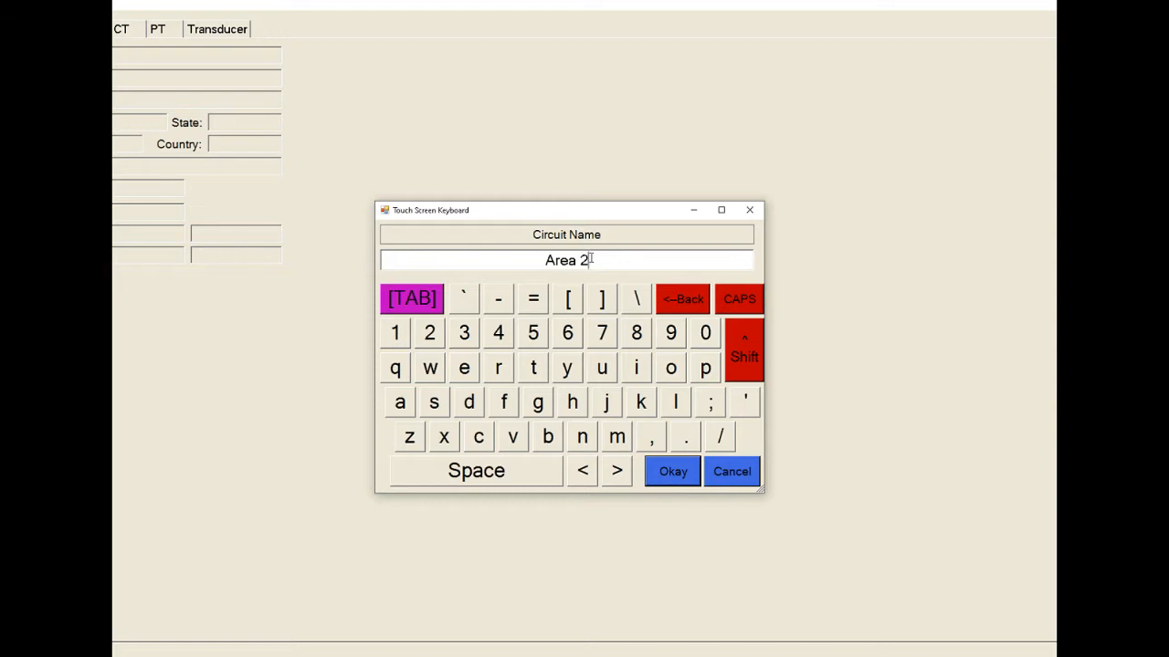
click(676, 475)
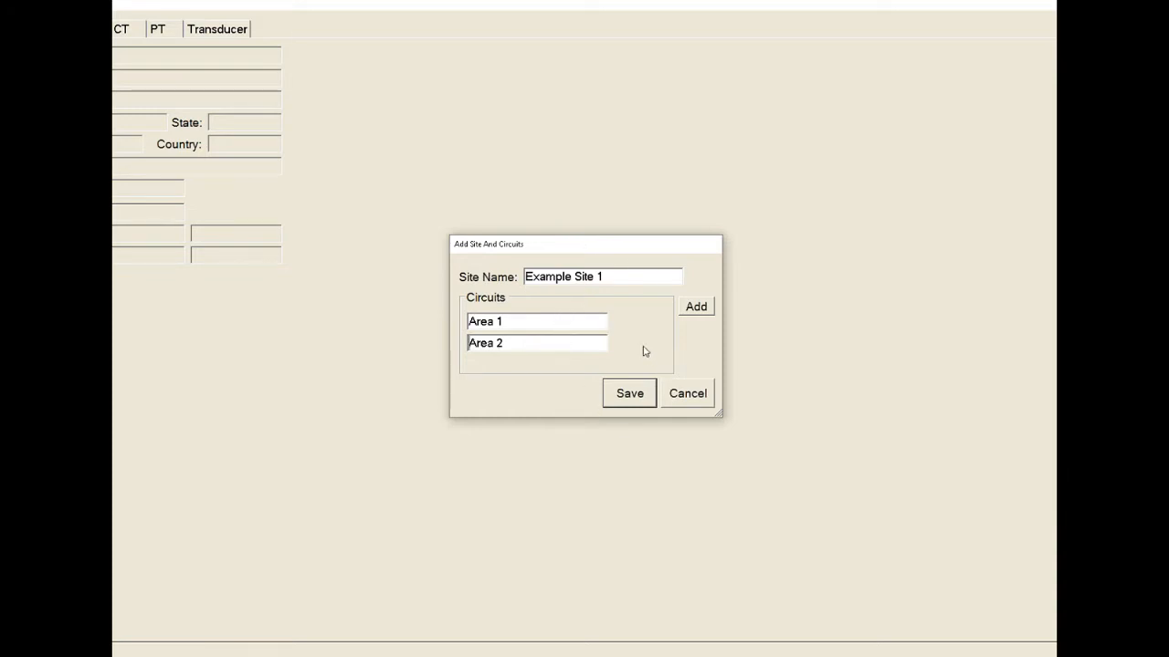
click(631, 401)
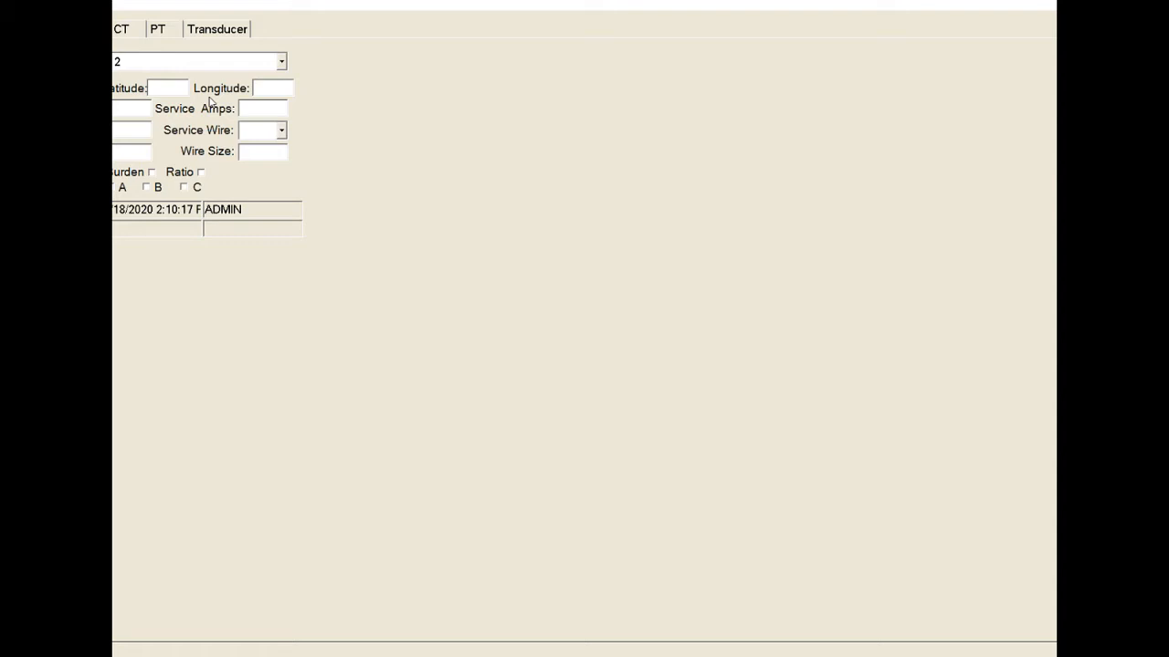
- Switch to circuit Area 1 and add a meter numbered 123 to it
click(280, 63)
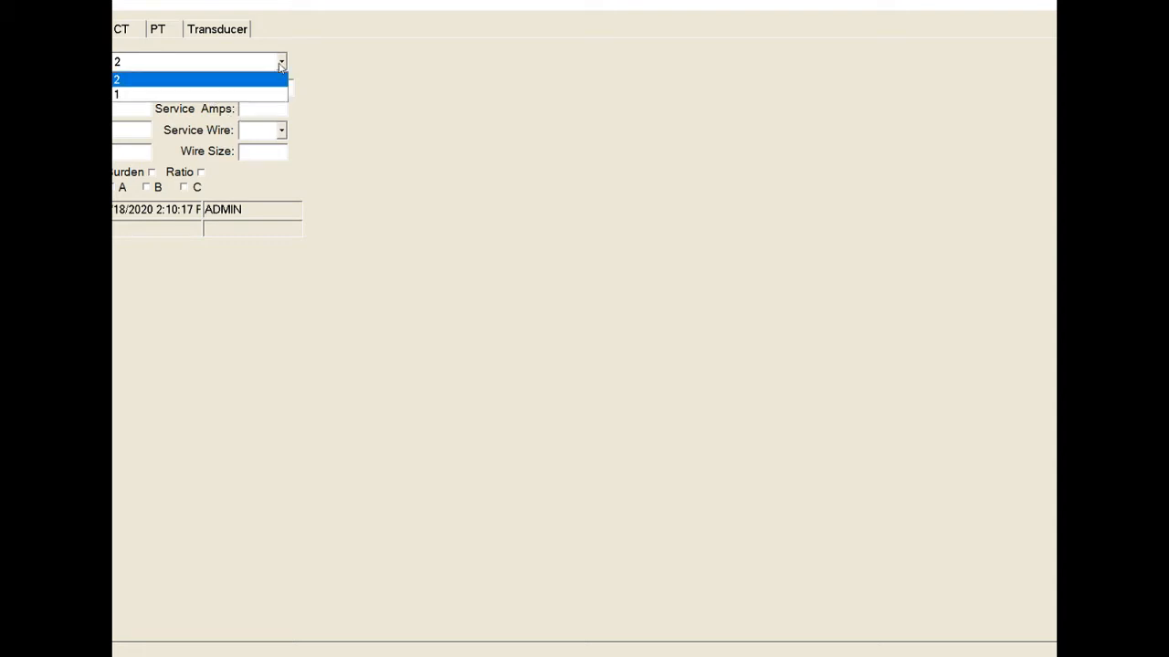
click(269, 95)
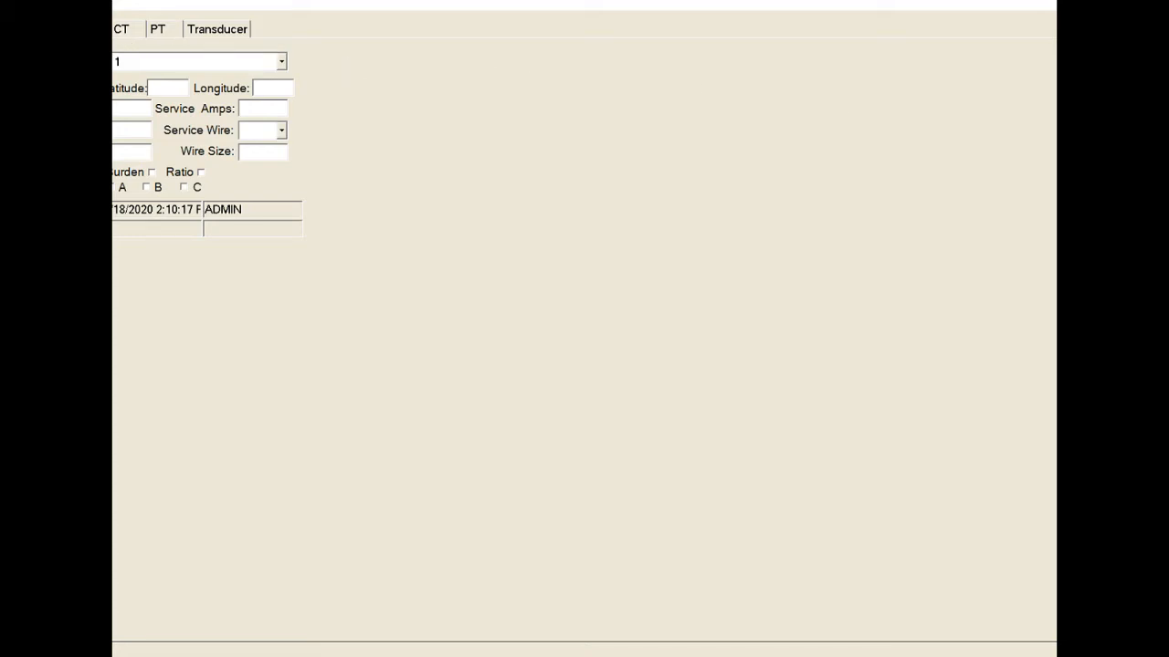
click(91, 29)
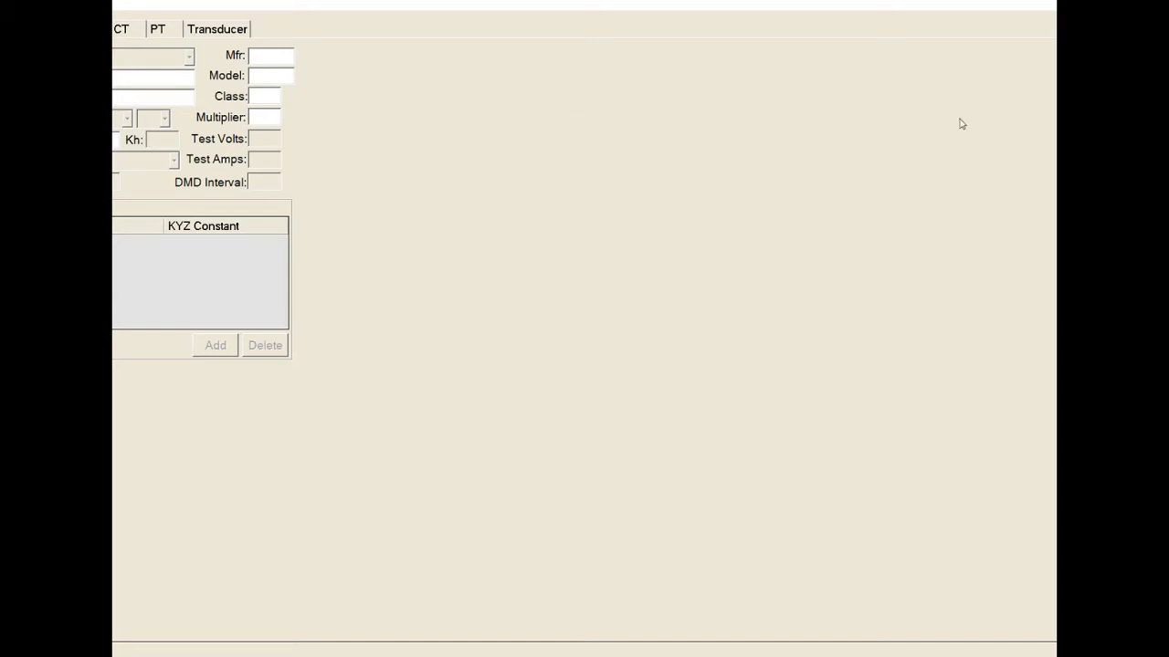
click(599, 111)
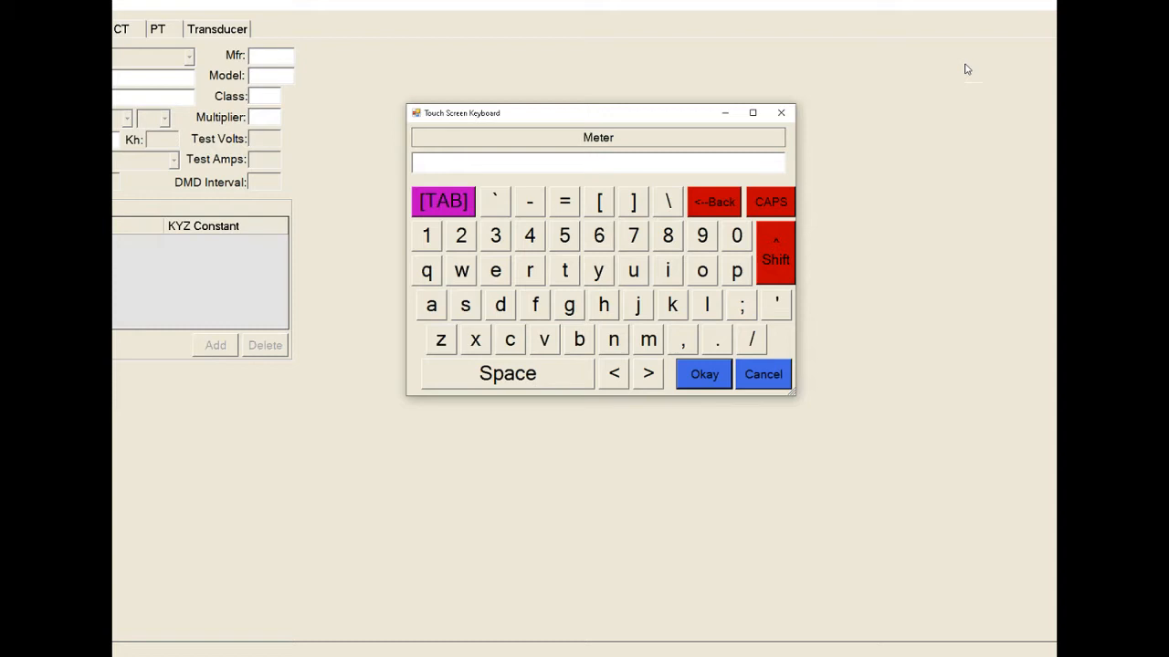
text(123)
click(702, 381)
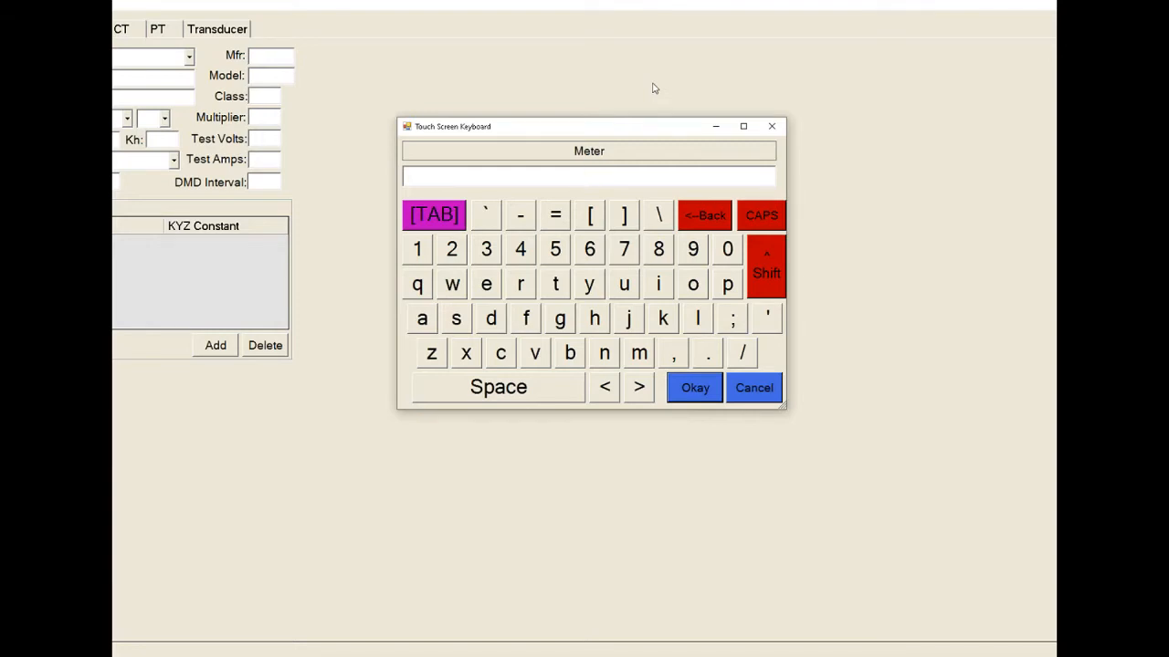
- Add a second meter, 456, to Area 1 with the current meter's values copied, and choose an entry from the circuit's meter list
text(456)
click(694, 391)
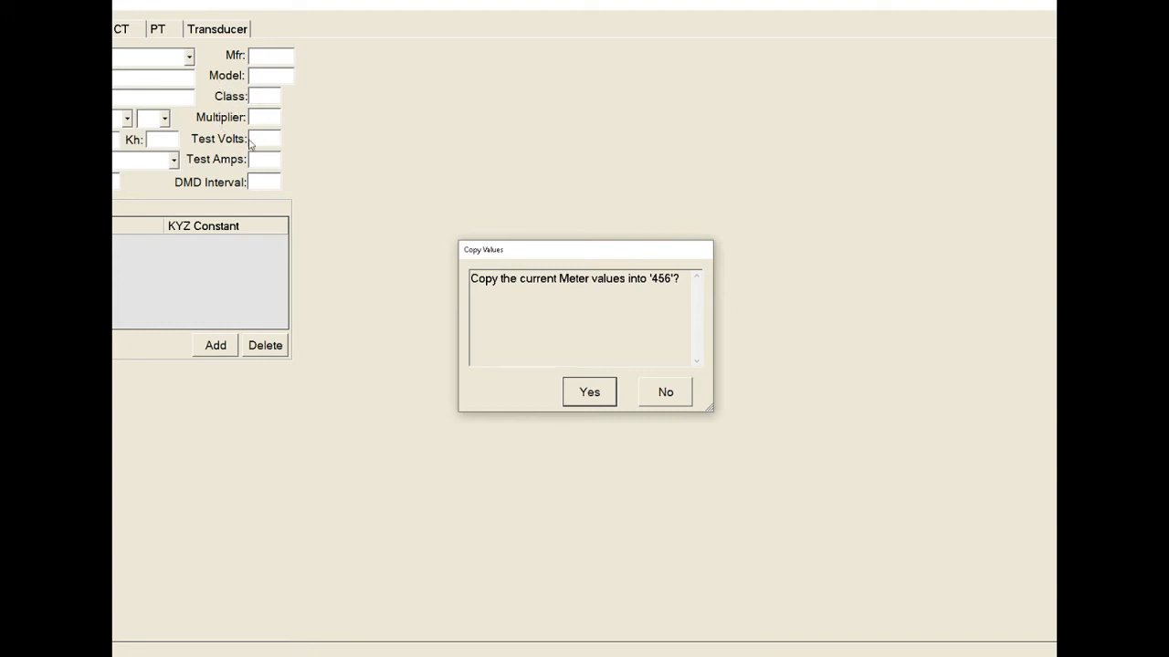
click(600, 396)
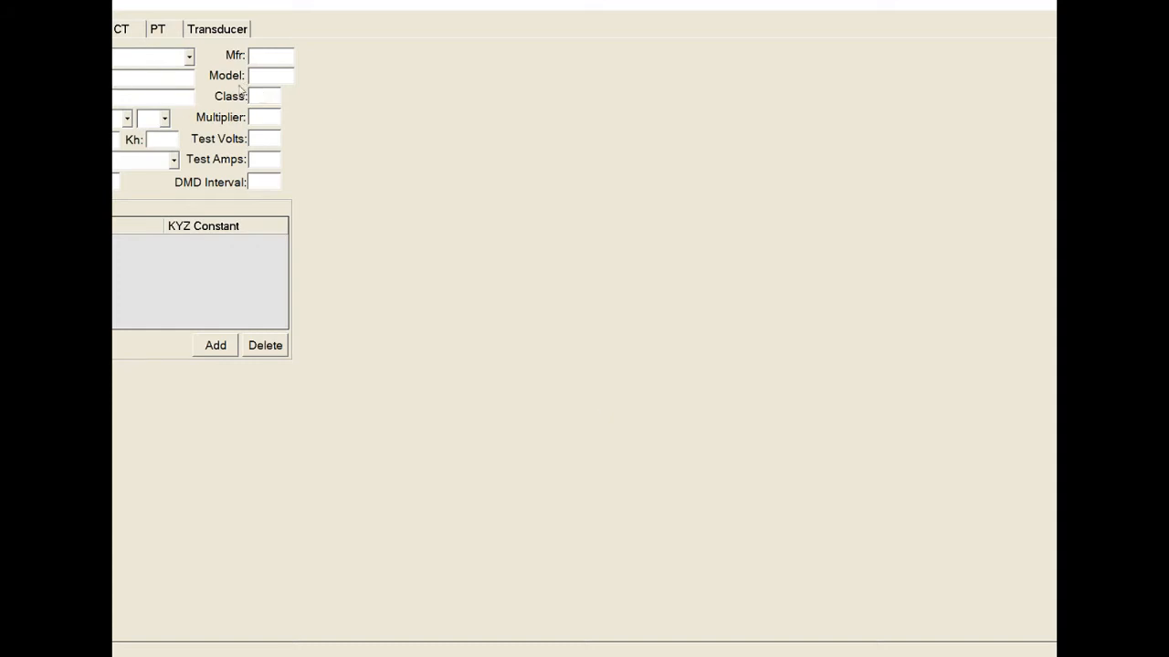
click(190, 59)
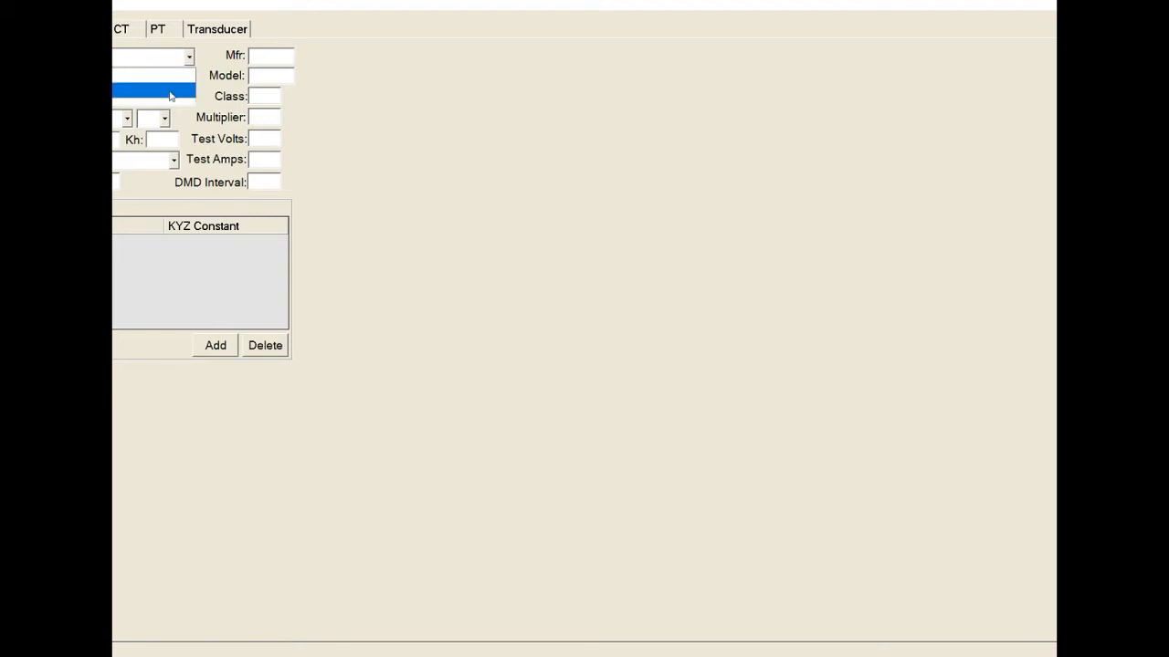
click(335, 105)
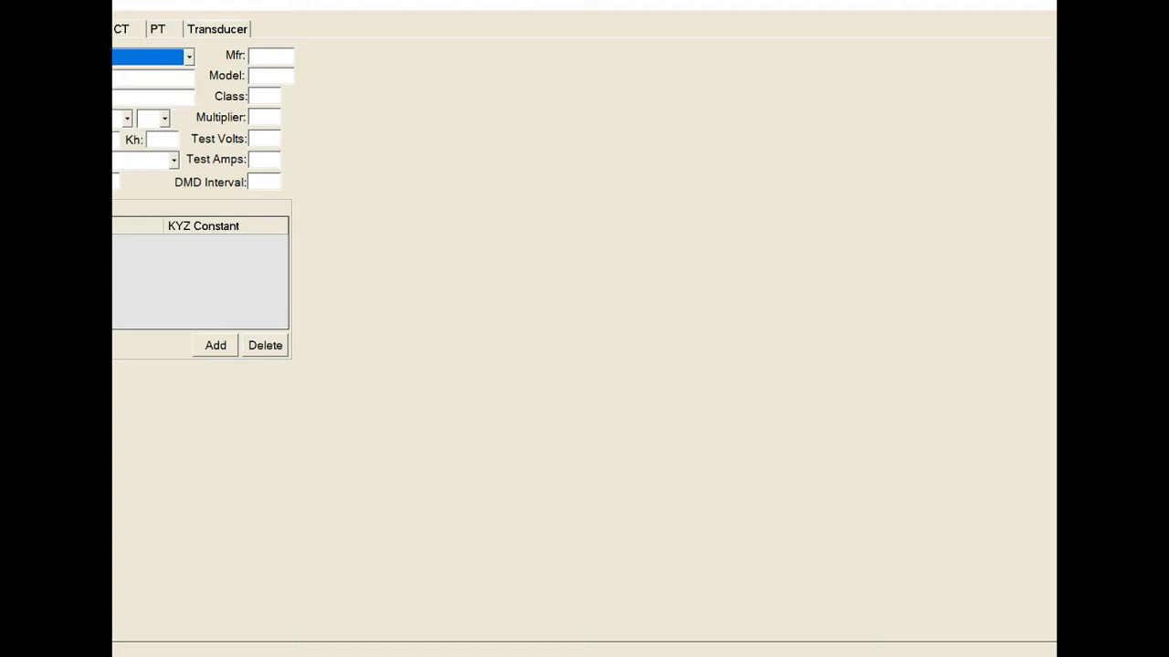
- Switch to circuit Area 2 and add a meter numbered 654 to it
key(Tab)
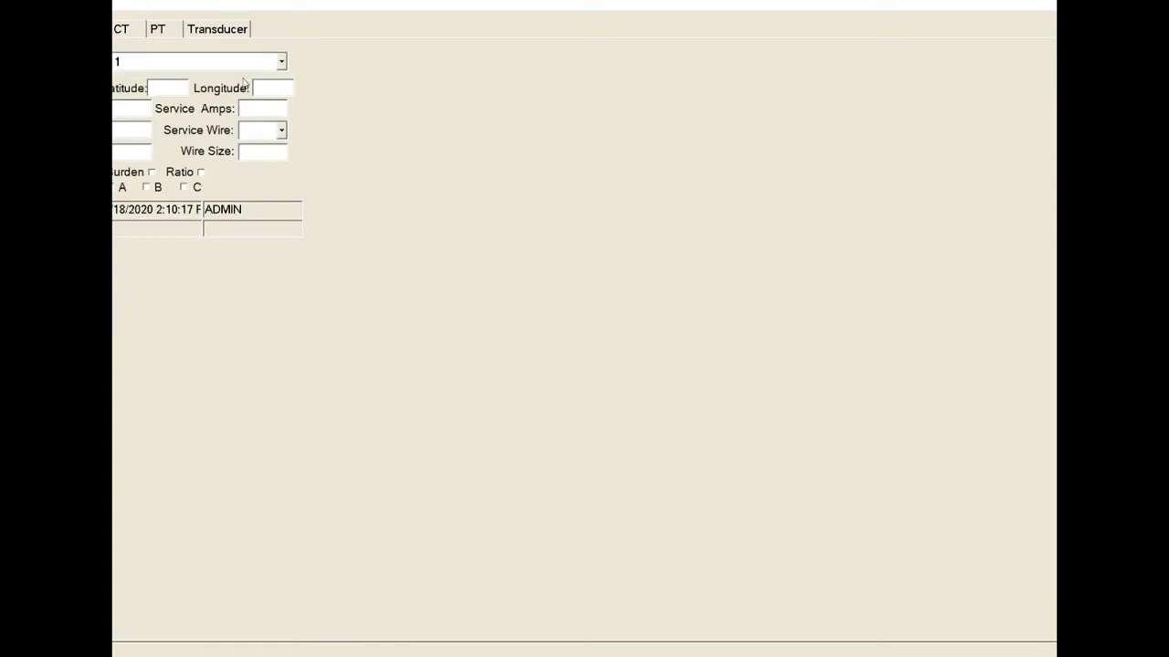
click(281, 61)
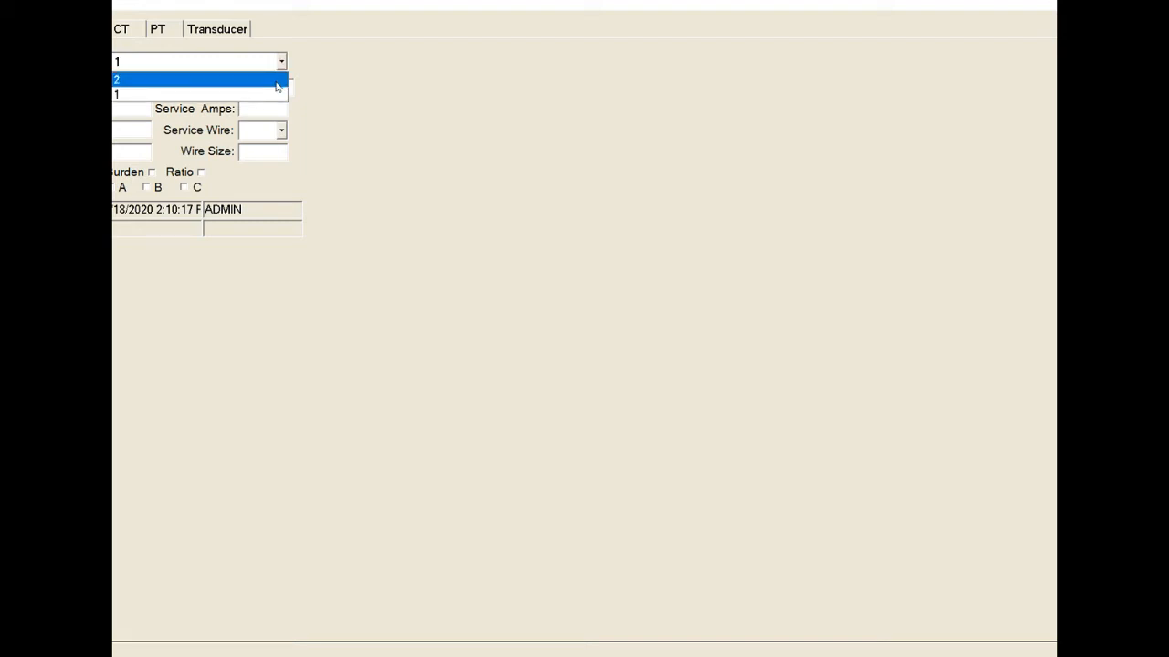
click(278, 80)
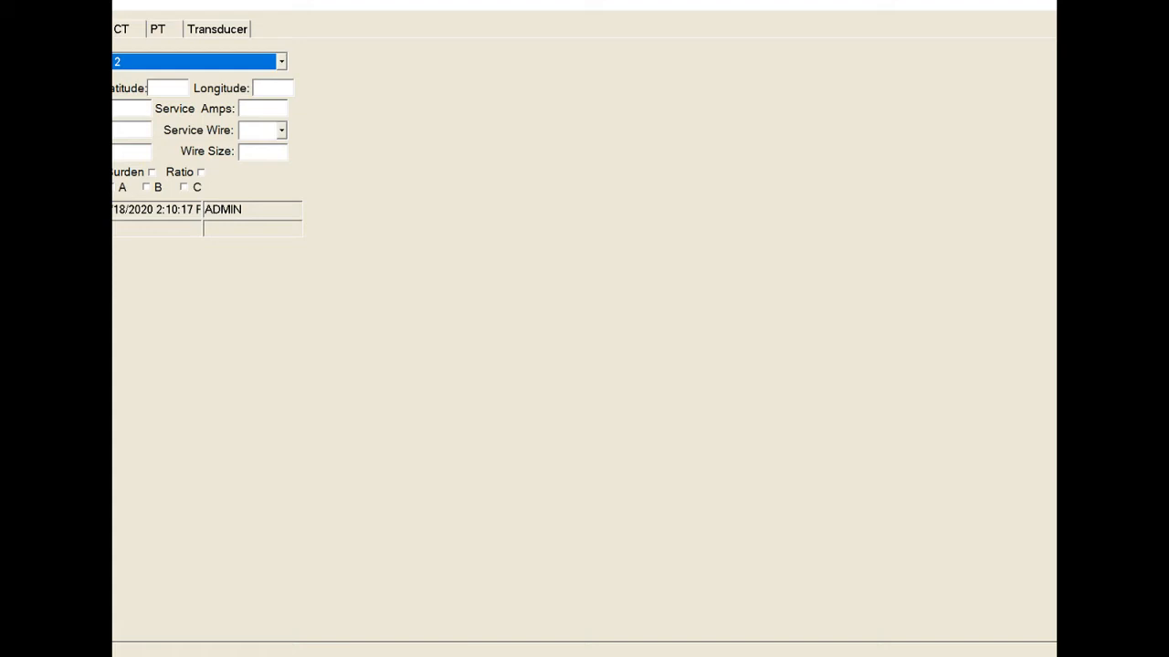
click(91, 30)
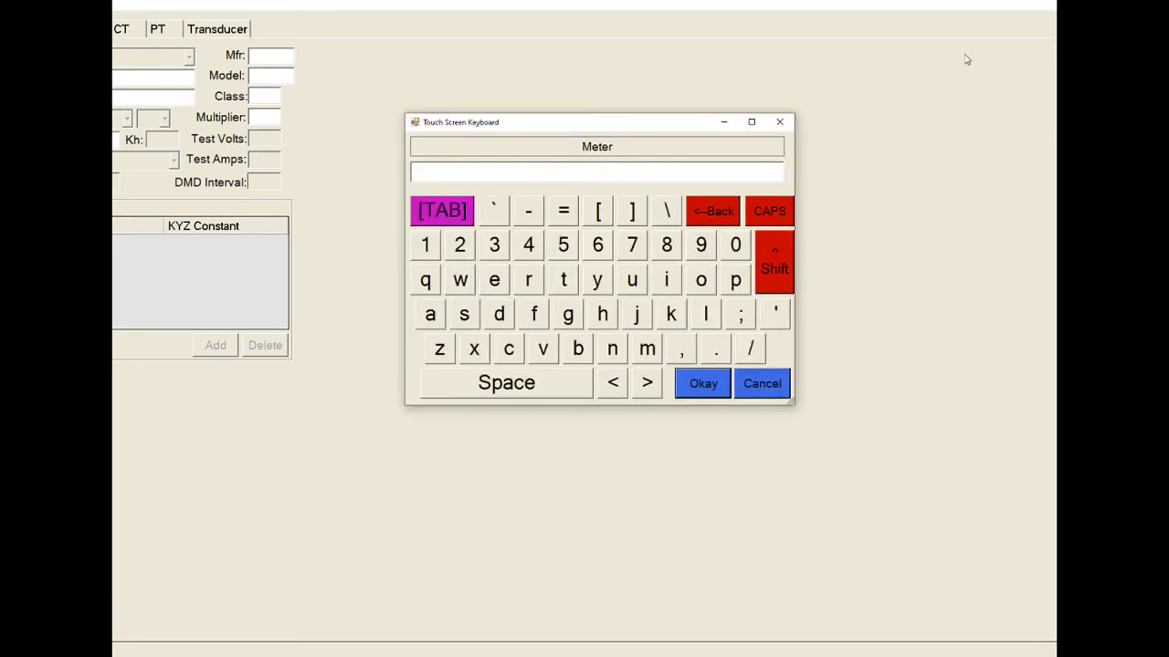
text(654)
click(705, 385)
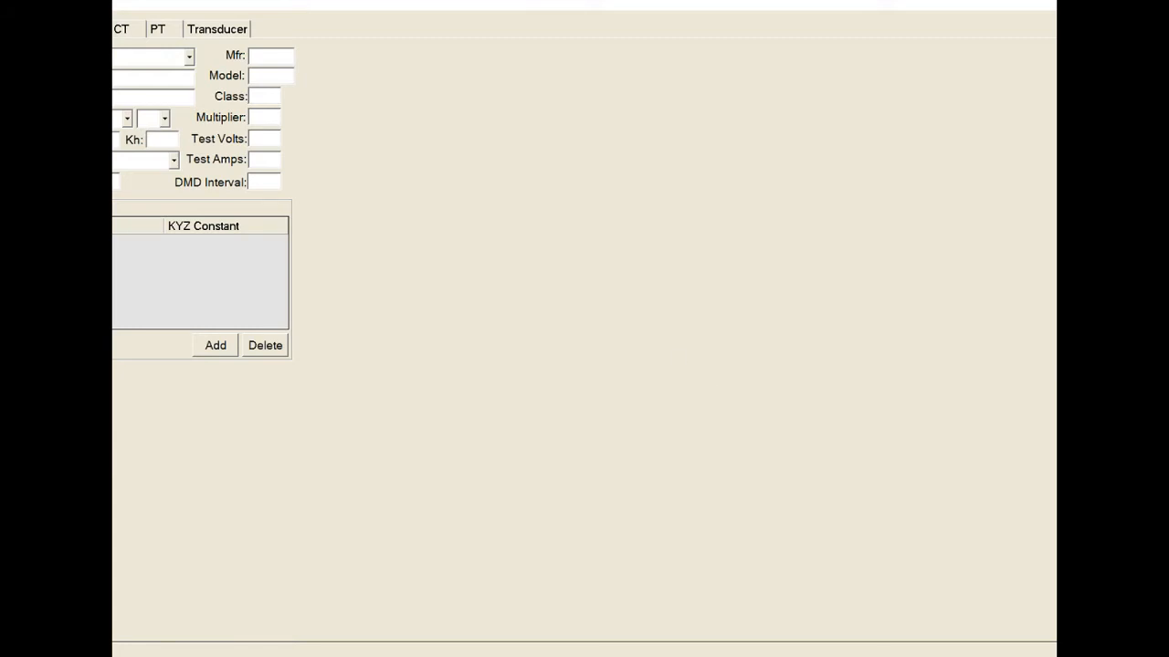
- Review which meters are listed under circuit Area 2 and under circuit Area 1
click(189, 57)
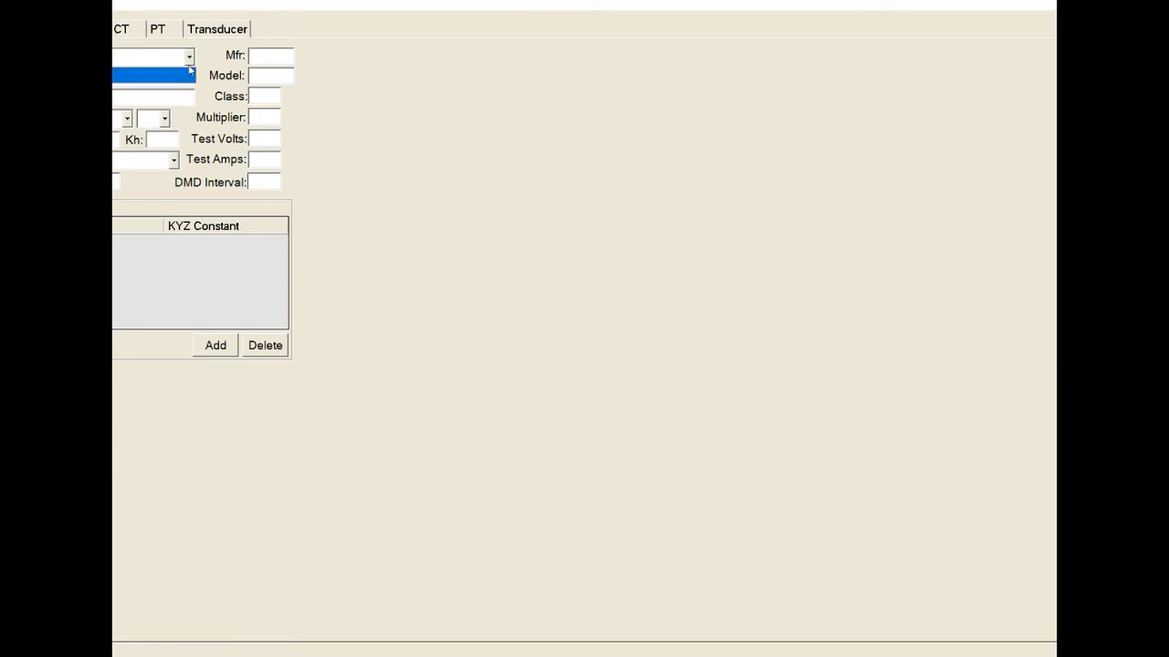
click(342, 78)
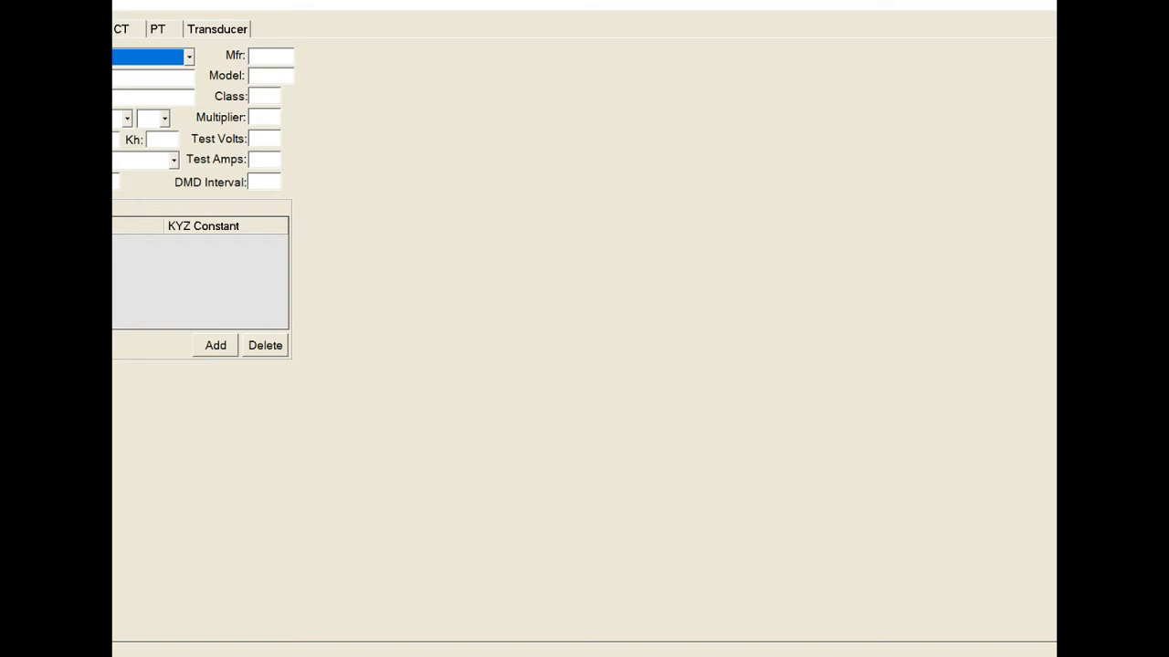
key(Tab)
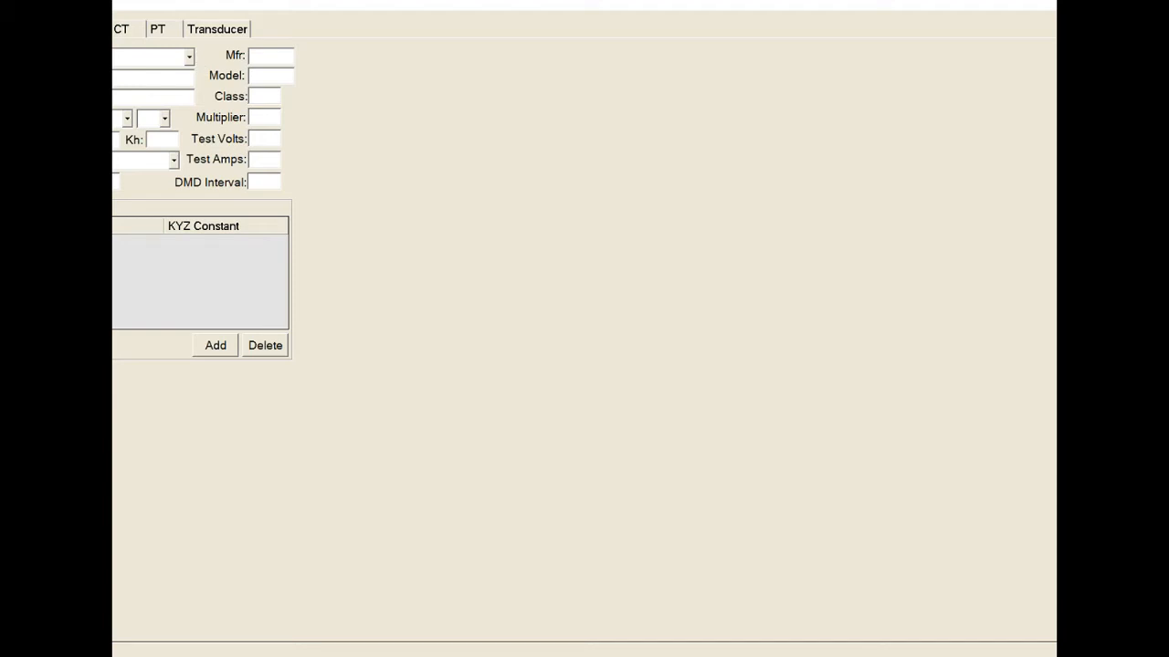
click(53, 29)
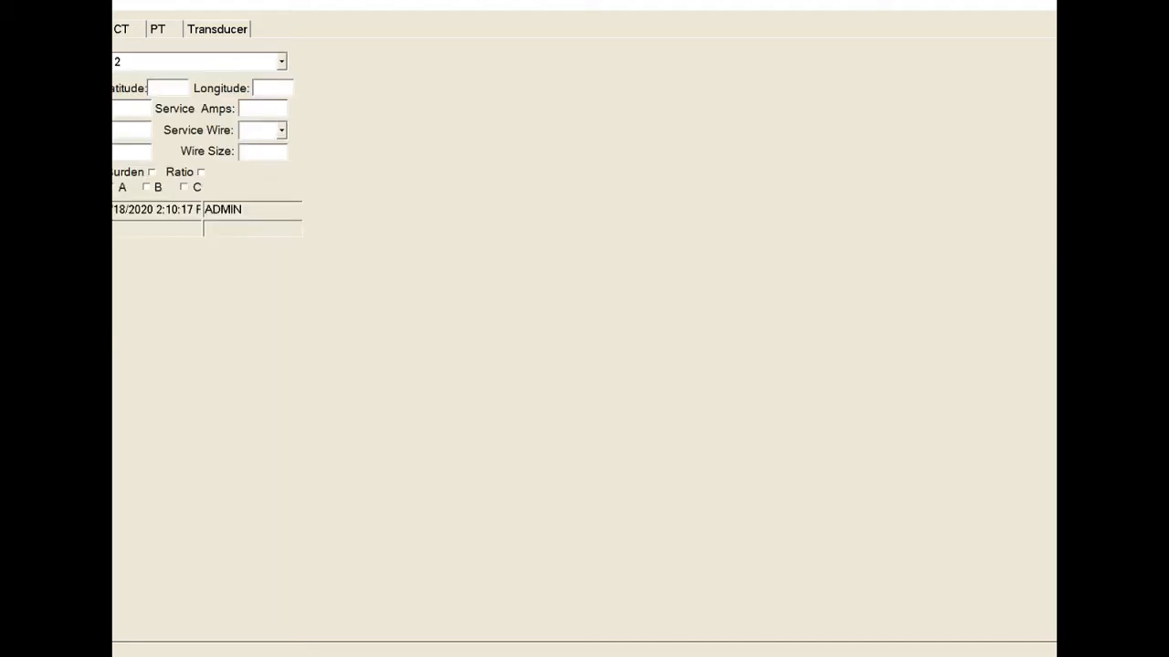
click(132, 64)
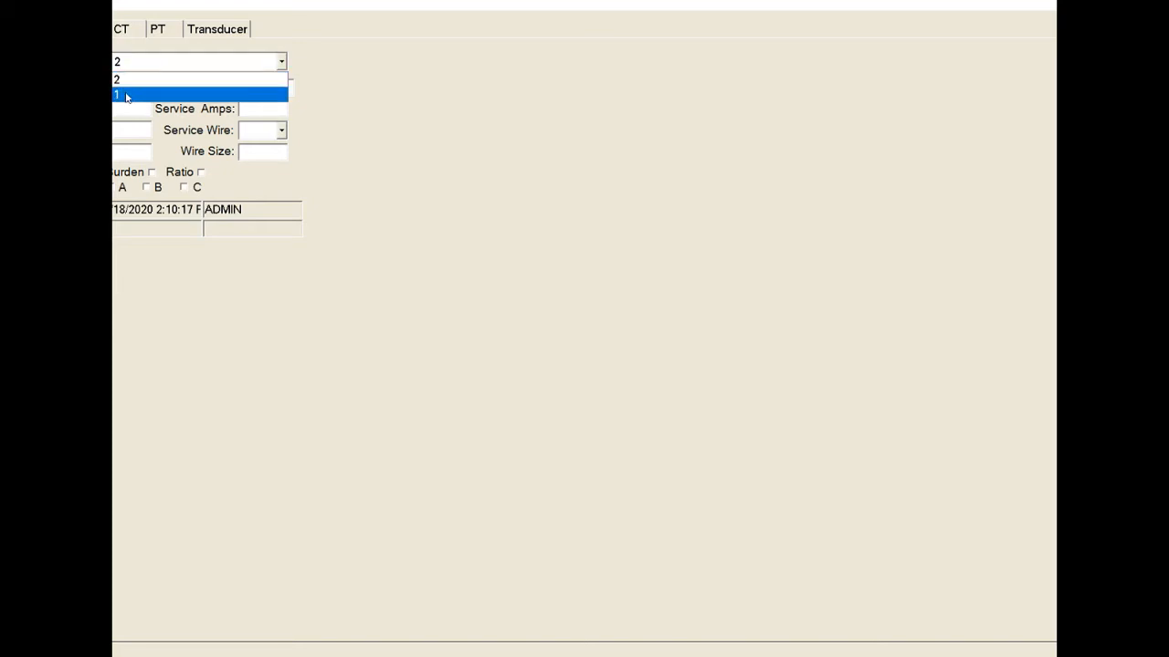
click(127, 97)
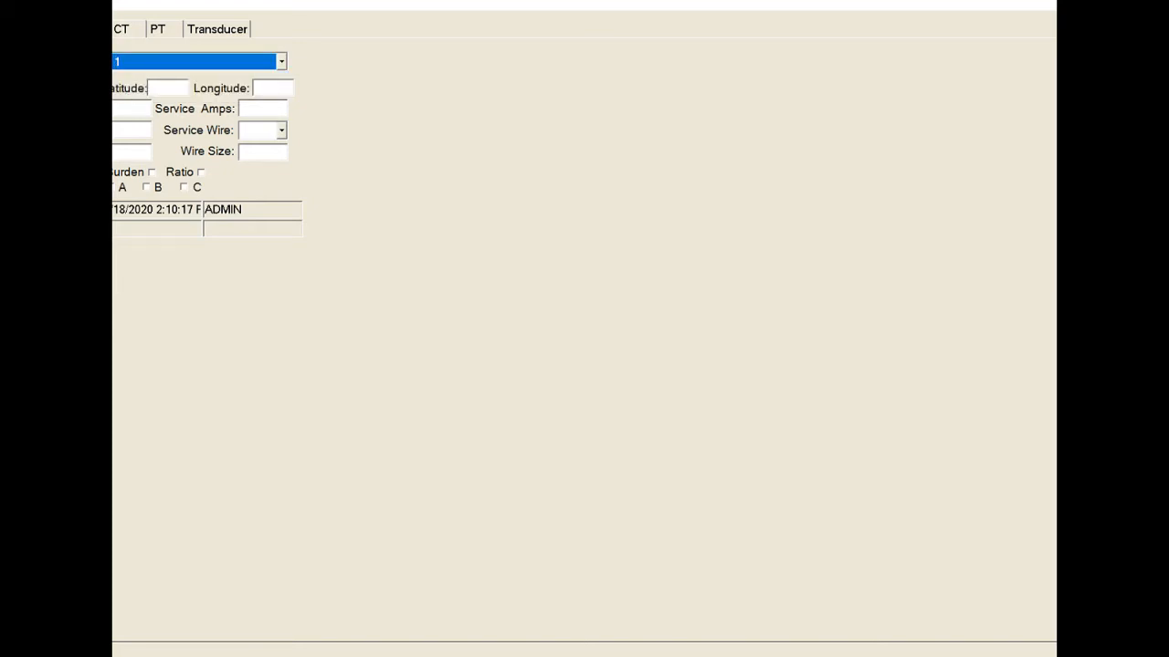
click(88, 29)
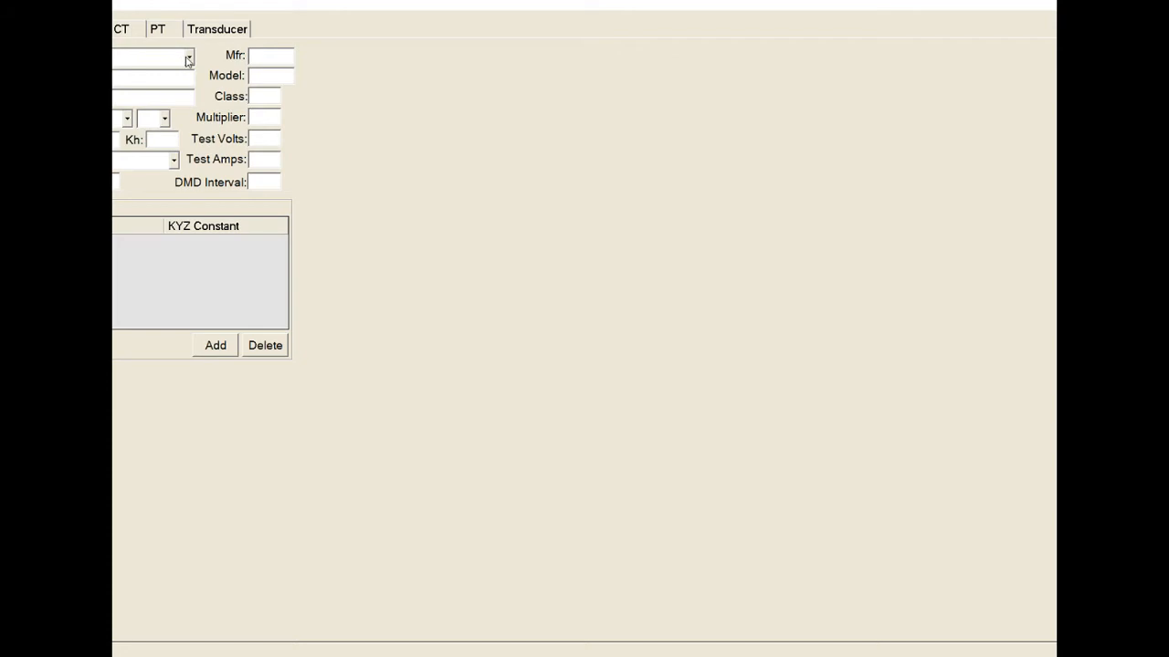
click(187, 60)
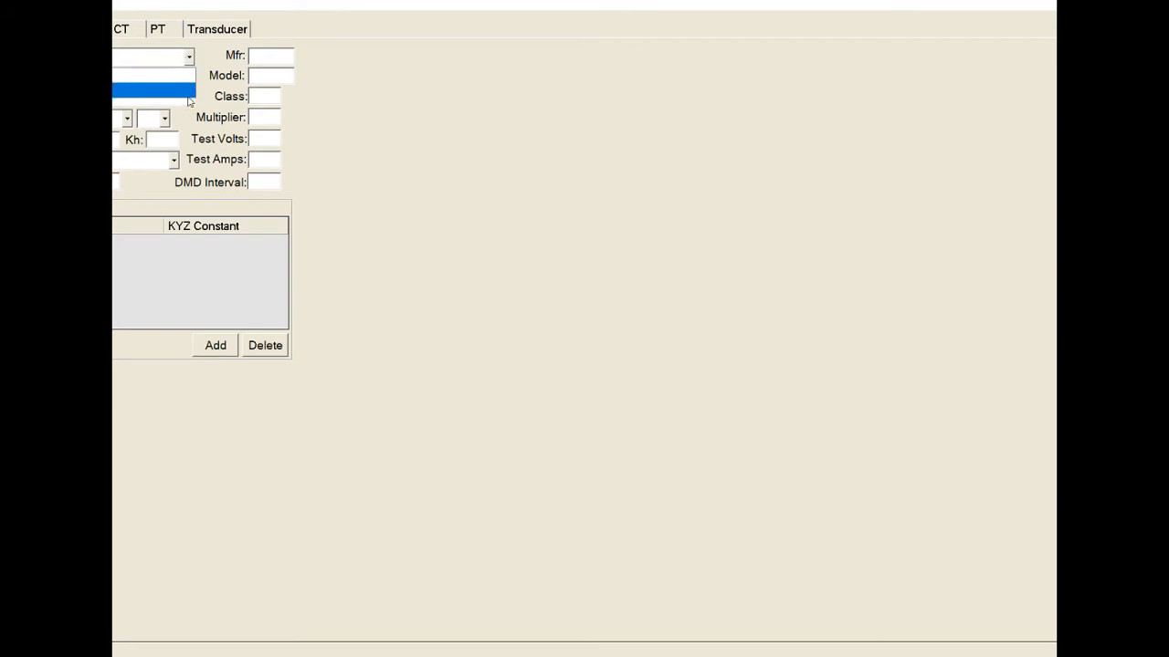
- Add a current transformer with serial number 123456 to the site's CT records
click(354, 110)
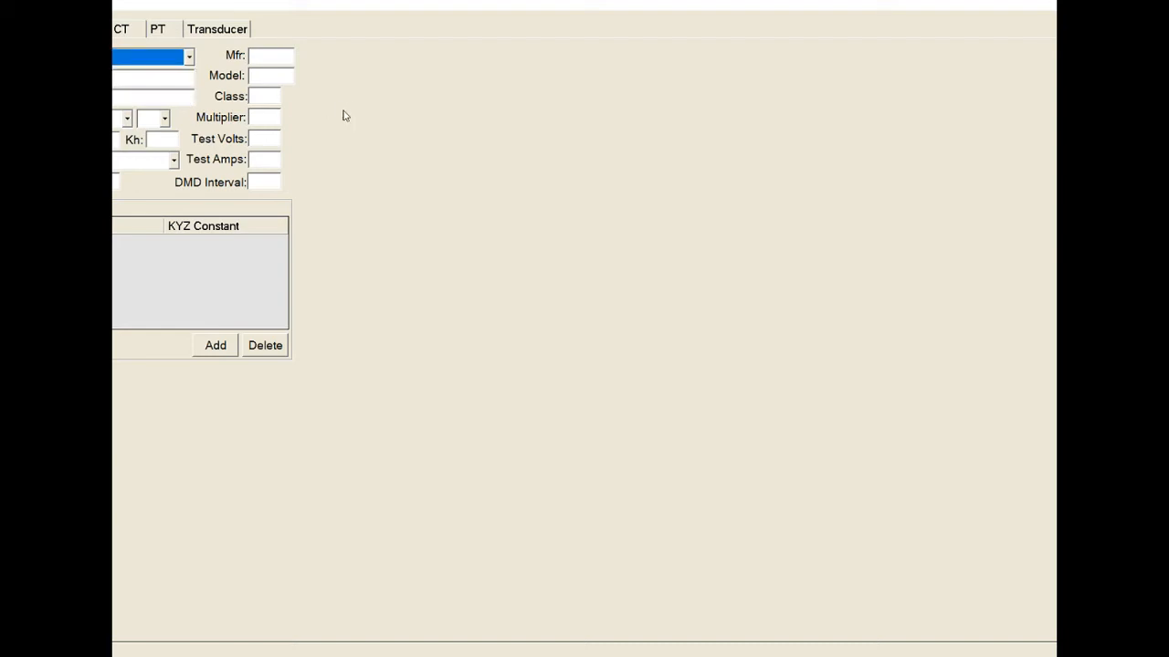
click(121, 30)
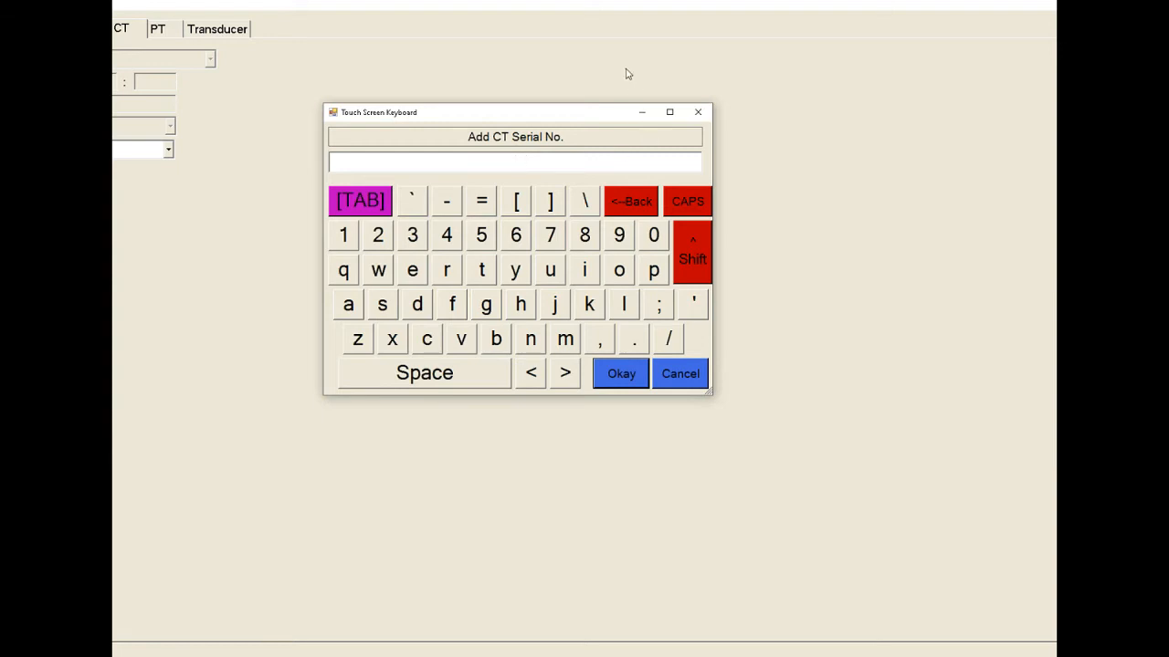
text(123456)
click(627, 381)
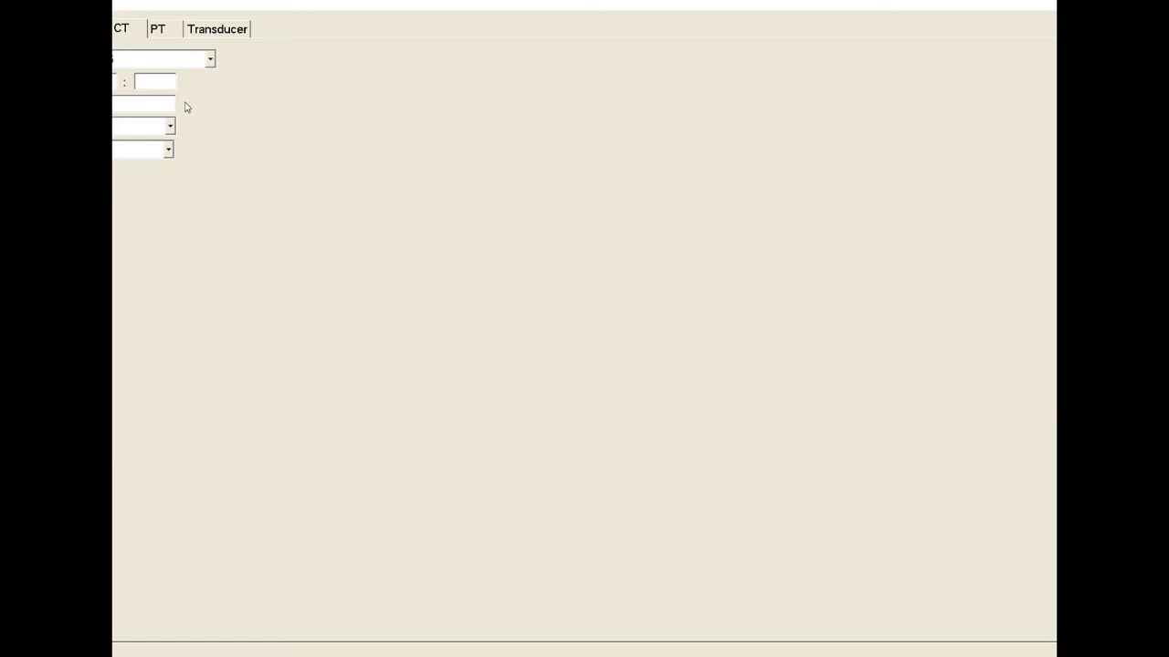
- Set the ratio of current transformer 123456 to 200:5
click(104, 82)
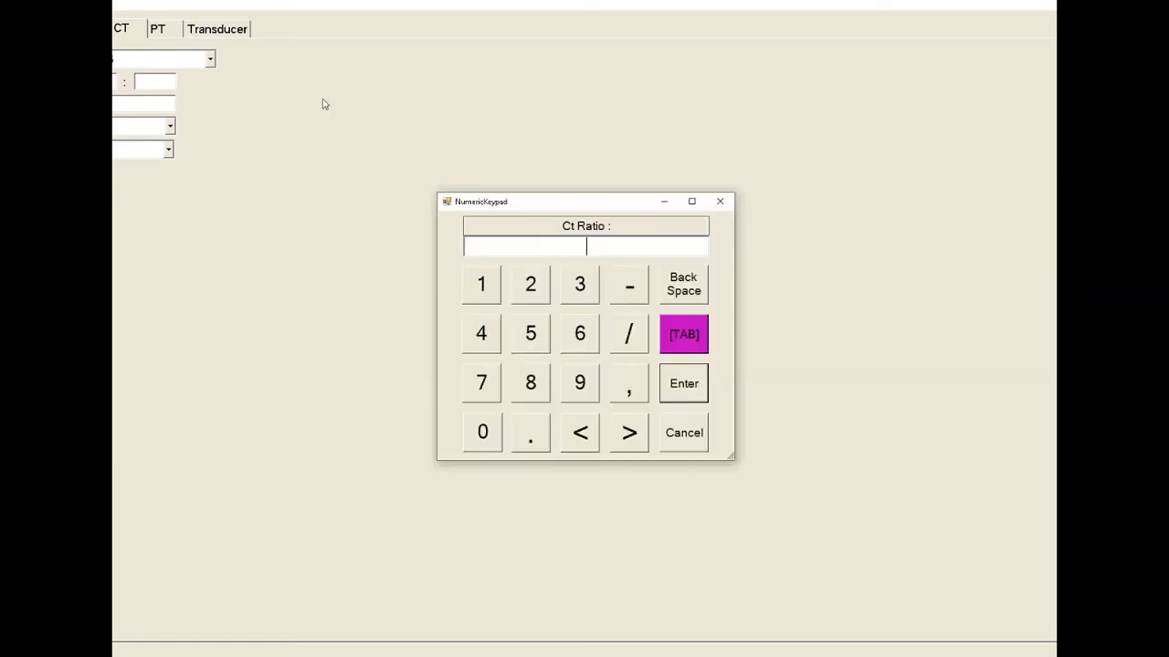
click(535, 293)
click(490, 435)
click(491, 434)
click(684, 383)
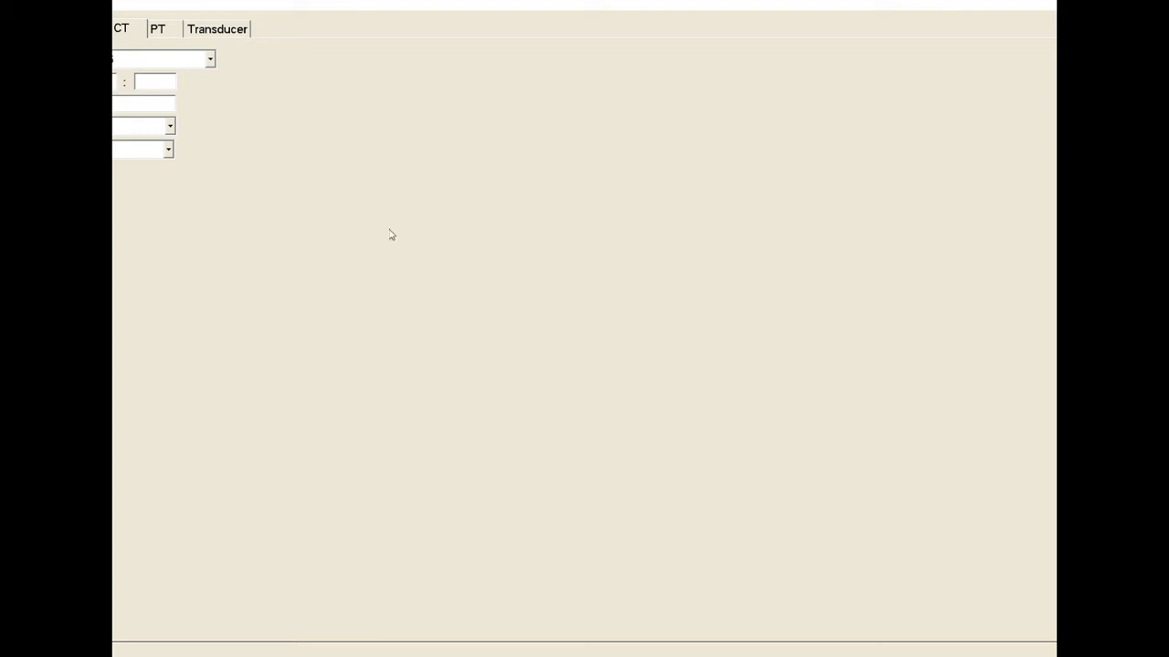
click(152, 84)
click(536, 335)
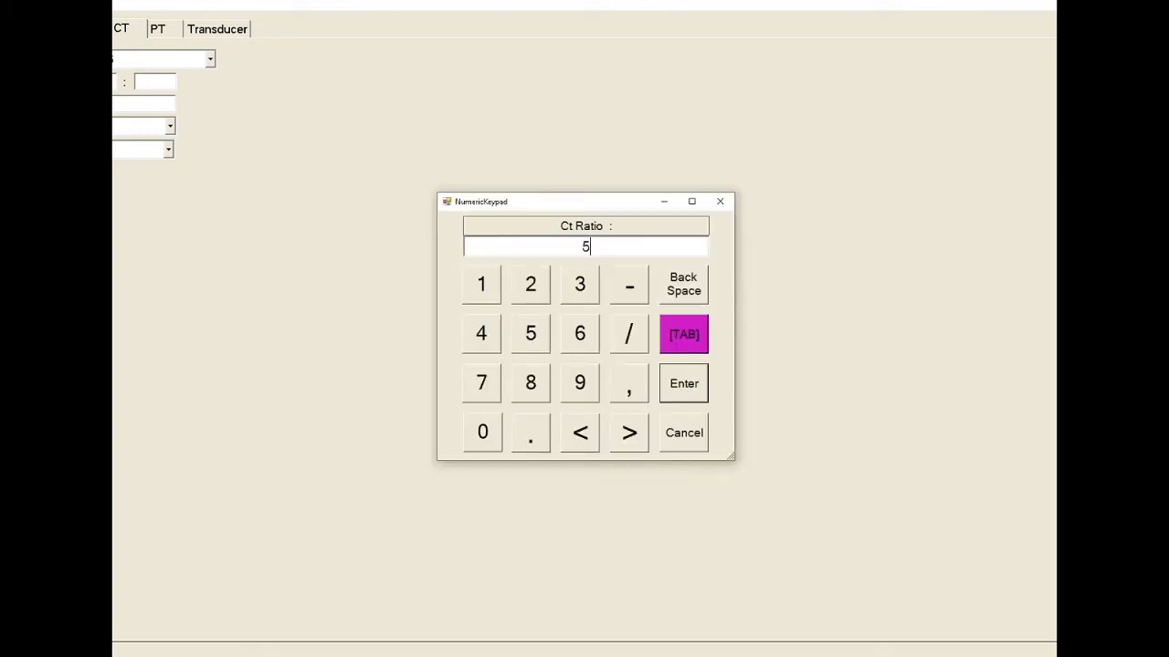
click(687, 386)
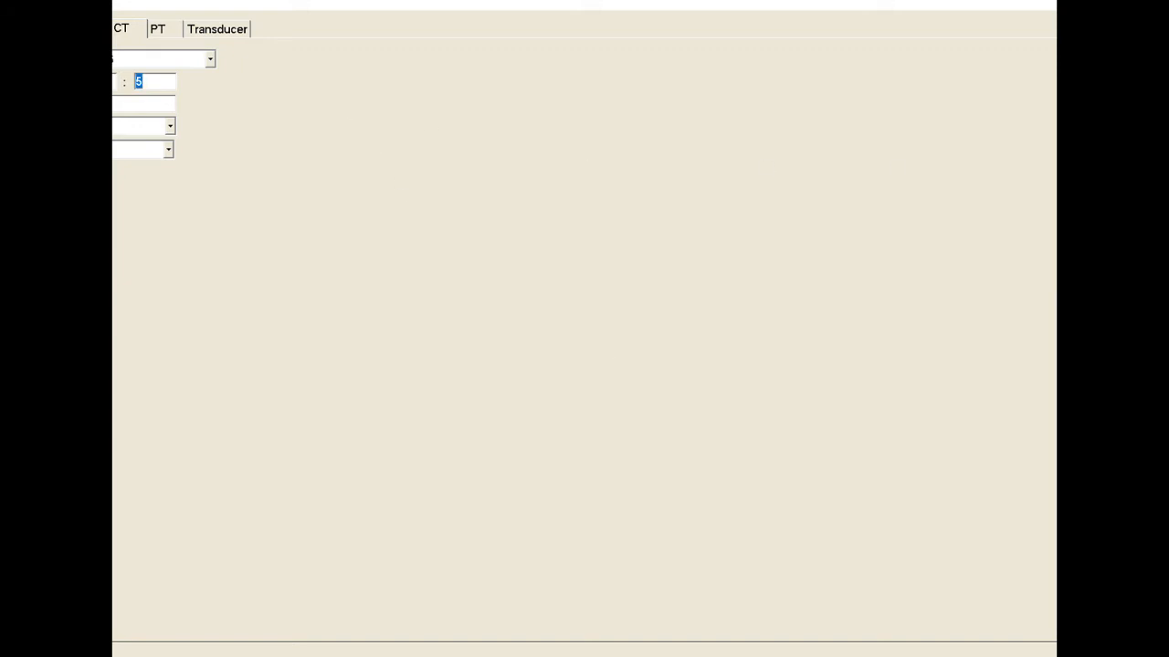
- Save the pending site changes and add a second CT, serial number 654321, with the current CT's values copied
click(1059, 133)
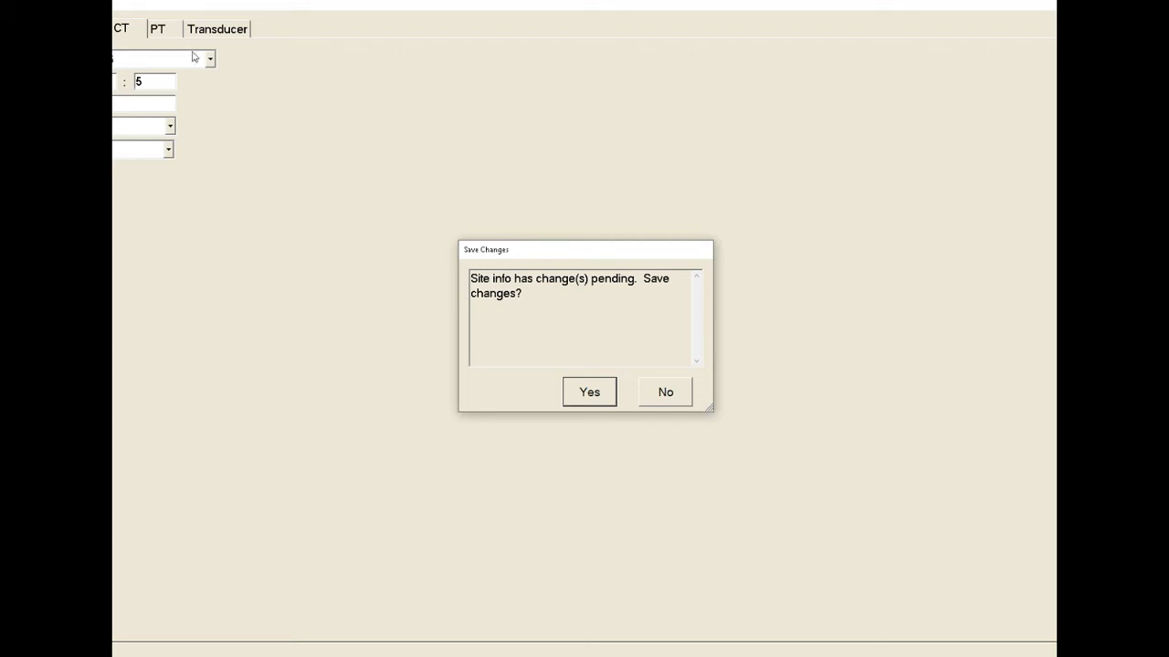
click(603, 402)
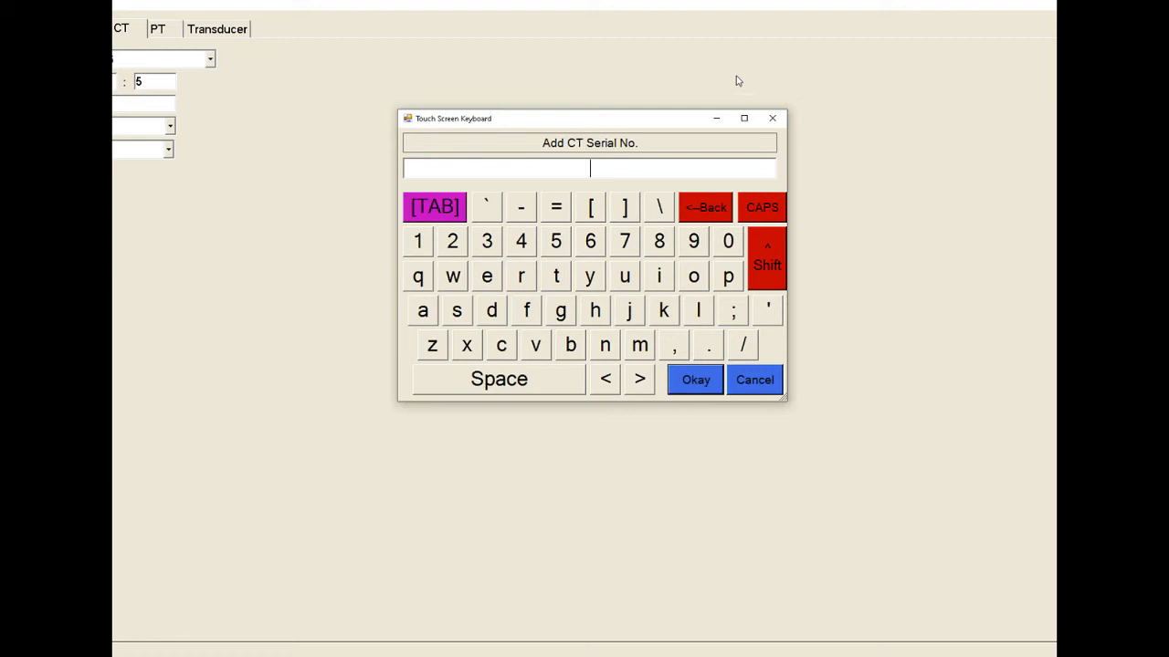
text(654321)
click(697, 380)
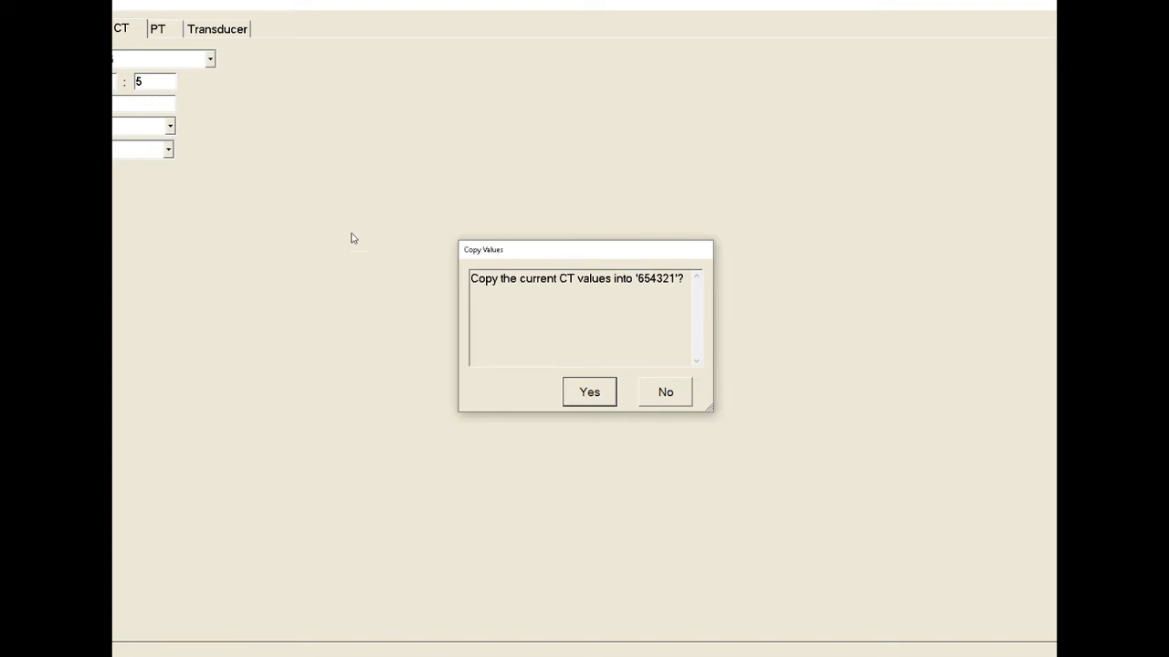
click(603, 398)
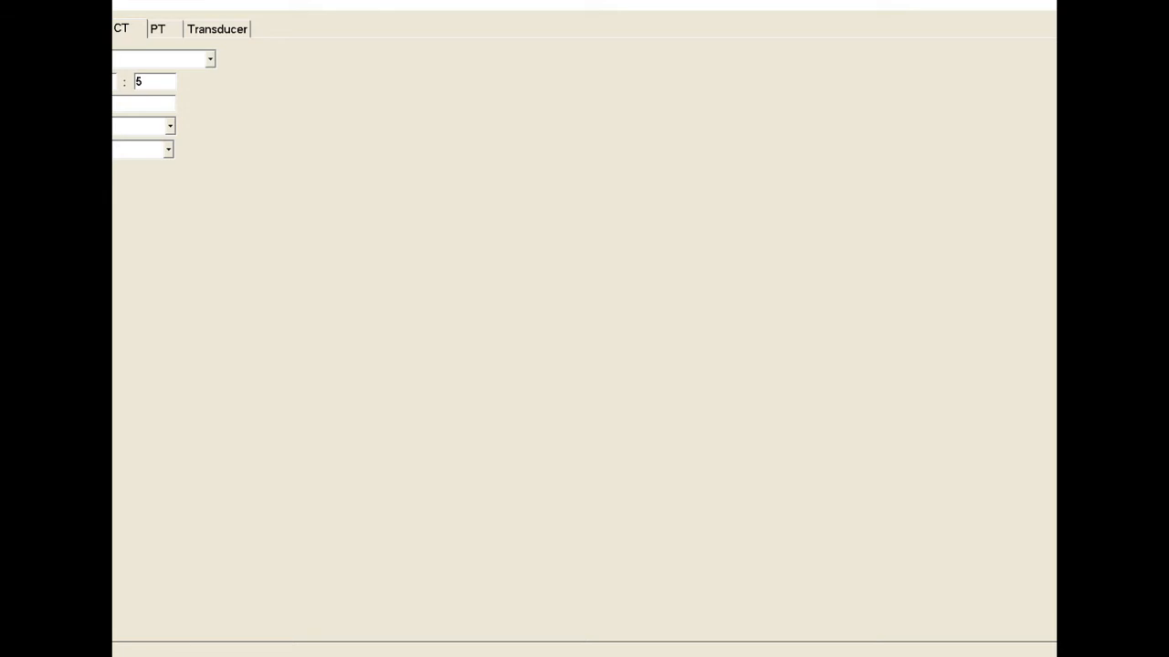
- Add a potential transformer with serial number 789987 and set its model number to 12
click(159, 29)
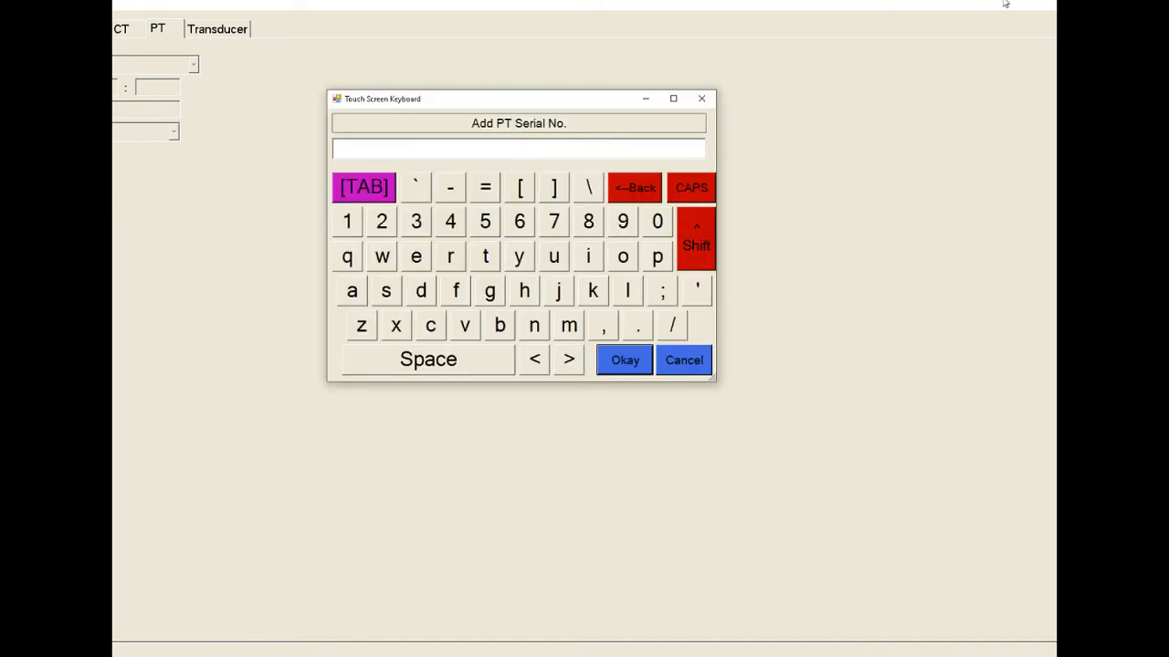
text(789987)
click(624, 361)
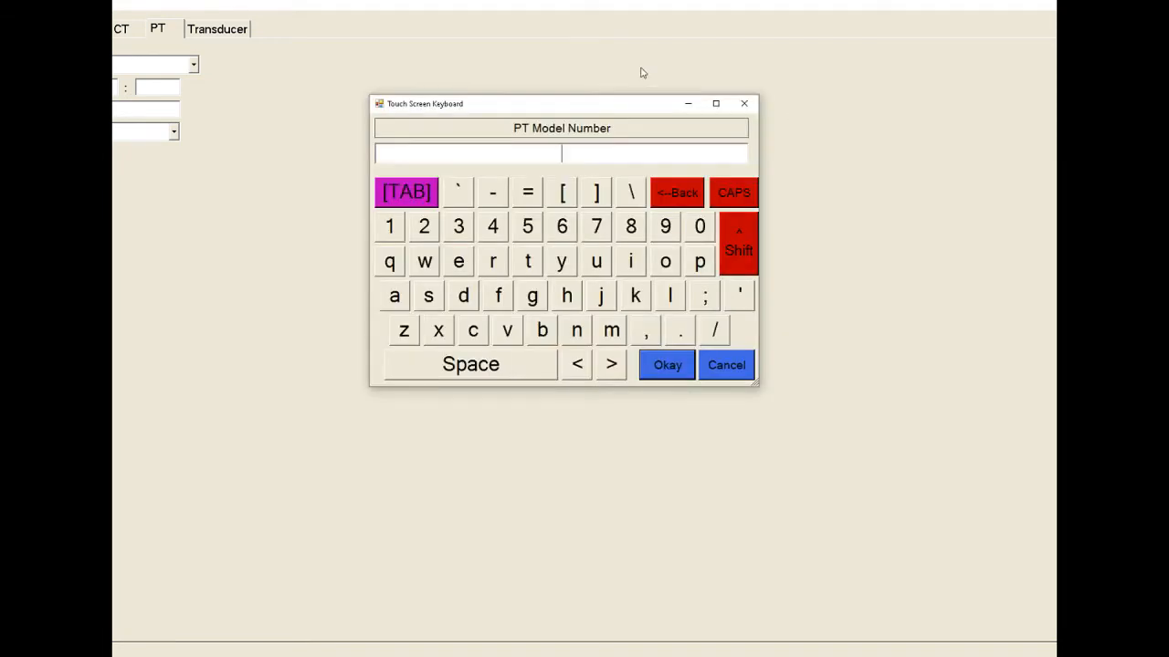
text(12)
click(676, 366)
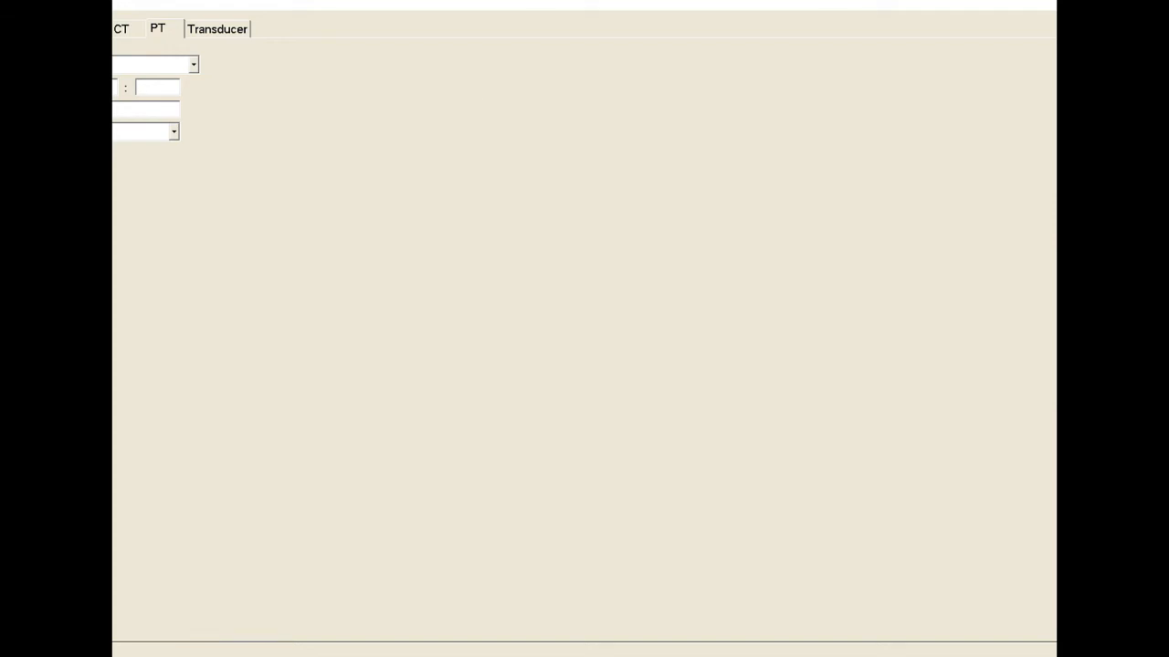
- Save the pending site changes and add a second PT with serial number 23
click(1038, 4)
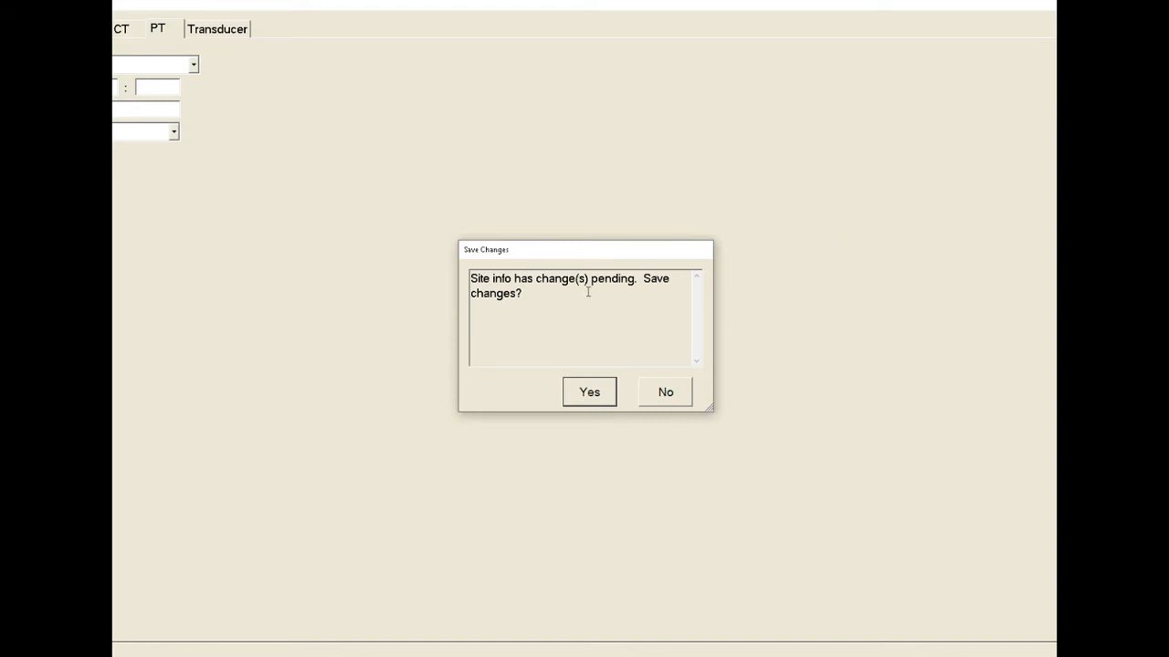
click(588, 391)
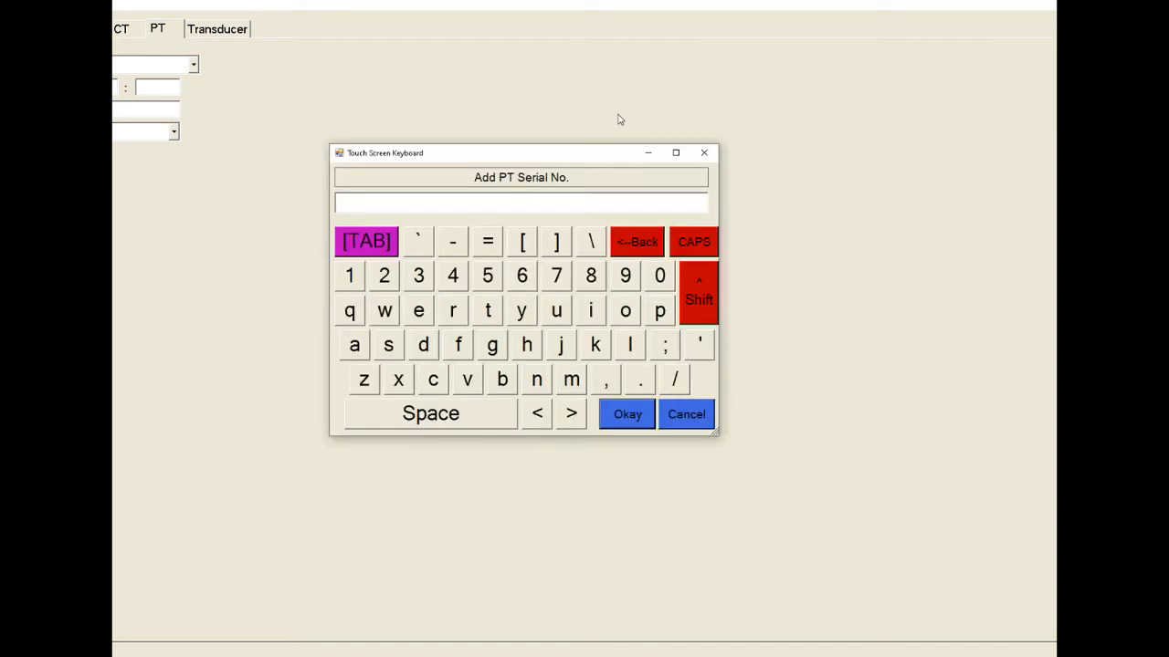
text(23)
click(624, 415)
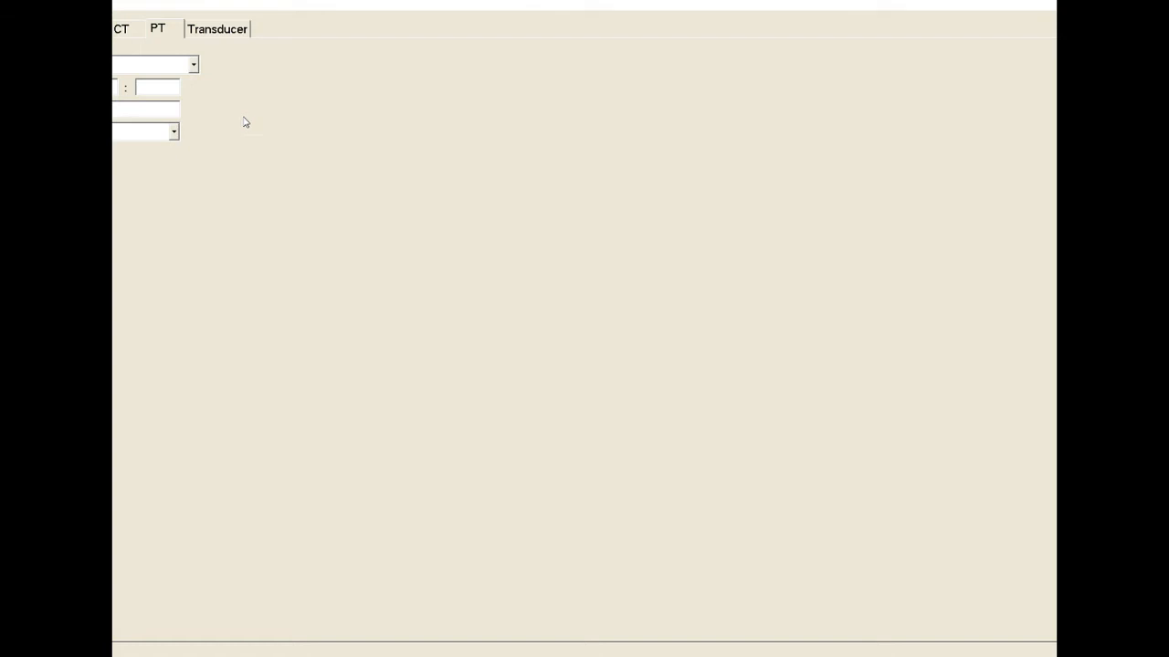
- Add a transducer with serial number 123456789 and look across its columns
click(218, 31)
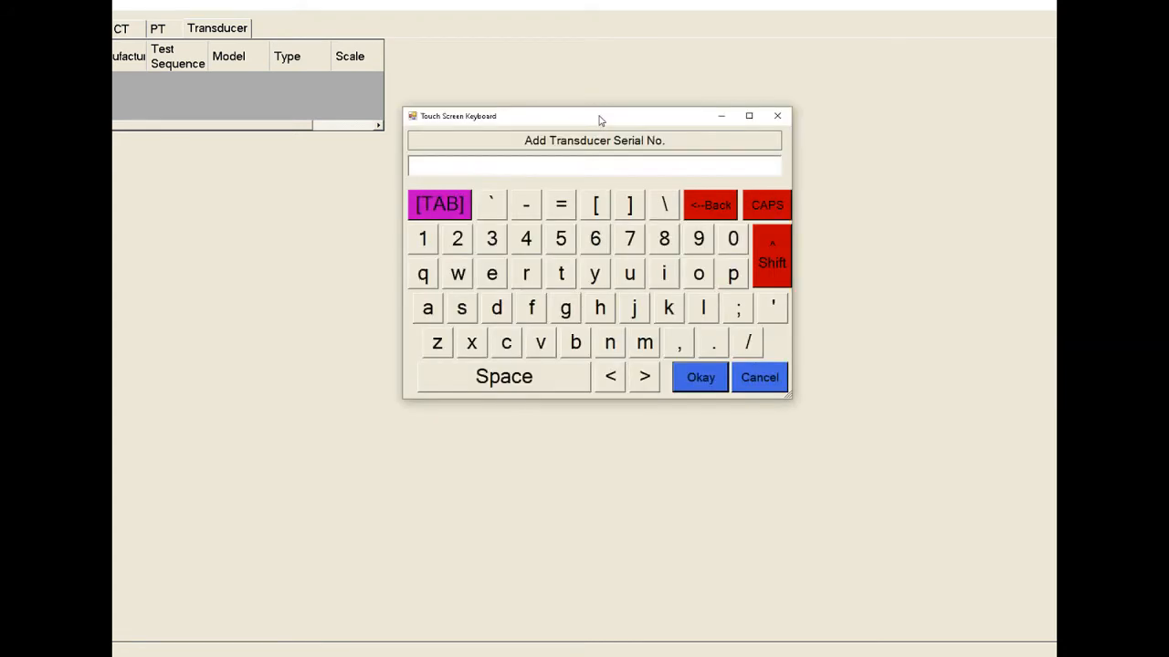
text(123456789)
click(709, 382)
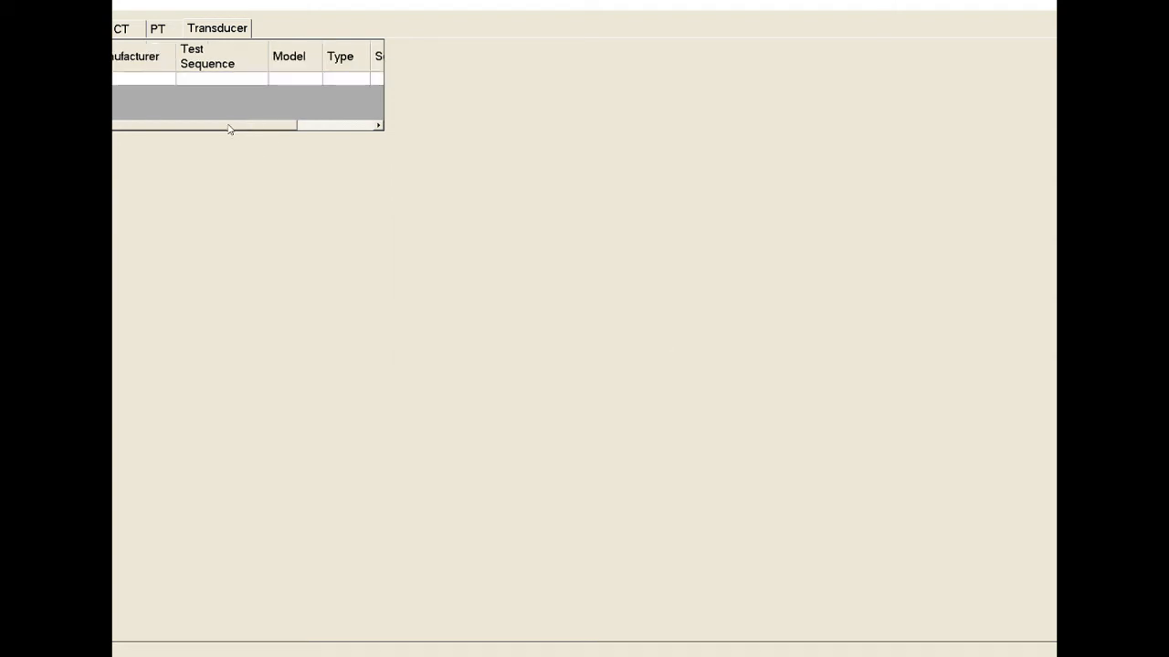
mouse_move(230, 128)
mouse_down()
mouse_move(308, 127)
mouse_move(219, 138)
mouse_up()
- Open the existing site Demo Site 1 and delete it along with its equipment and test associations
click(54, 28)
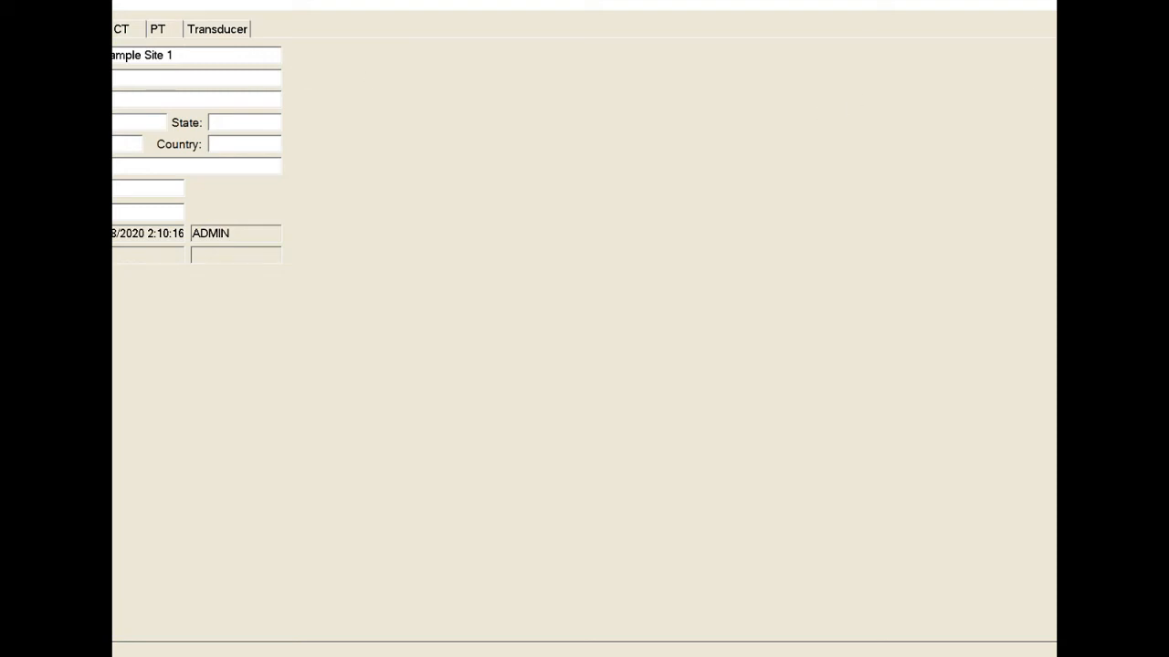
click(568, 89)
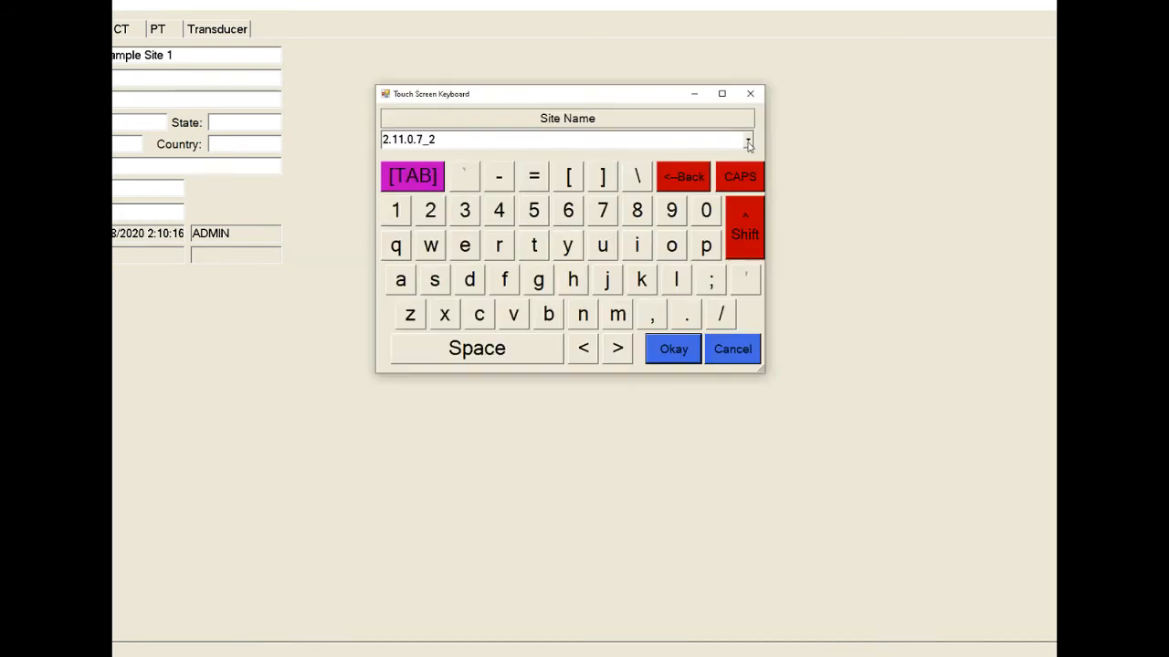
click(748, 142)
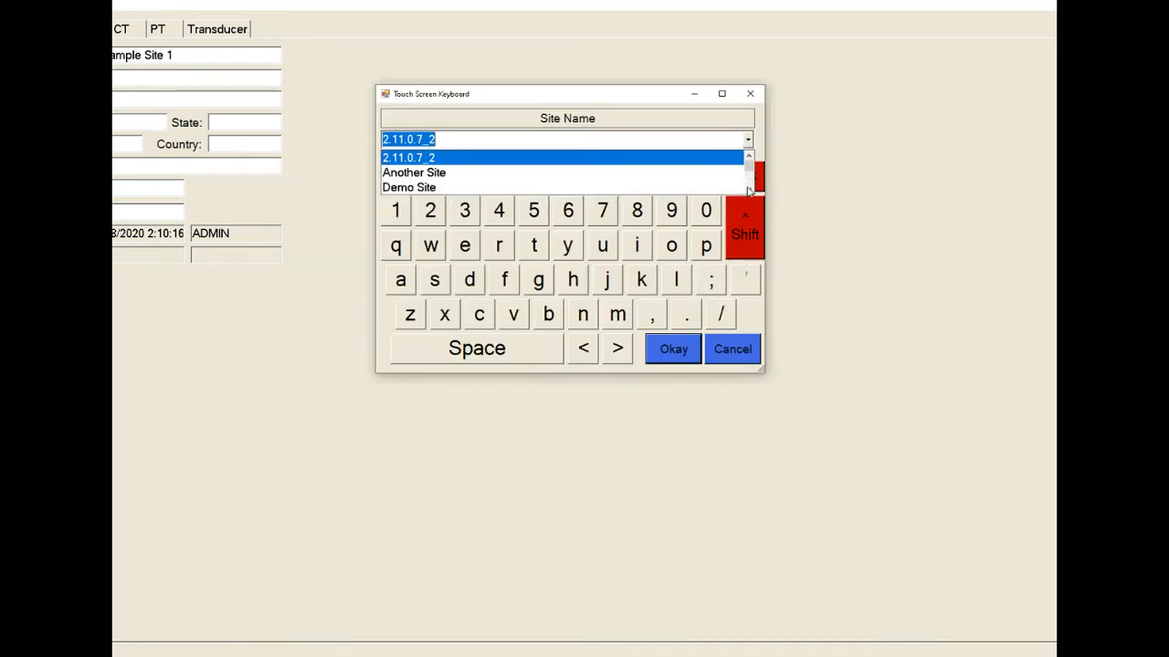
double_click(748, 189)
click(749, 189)
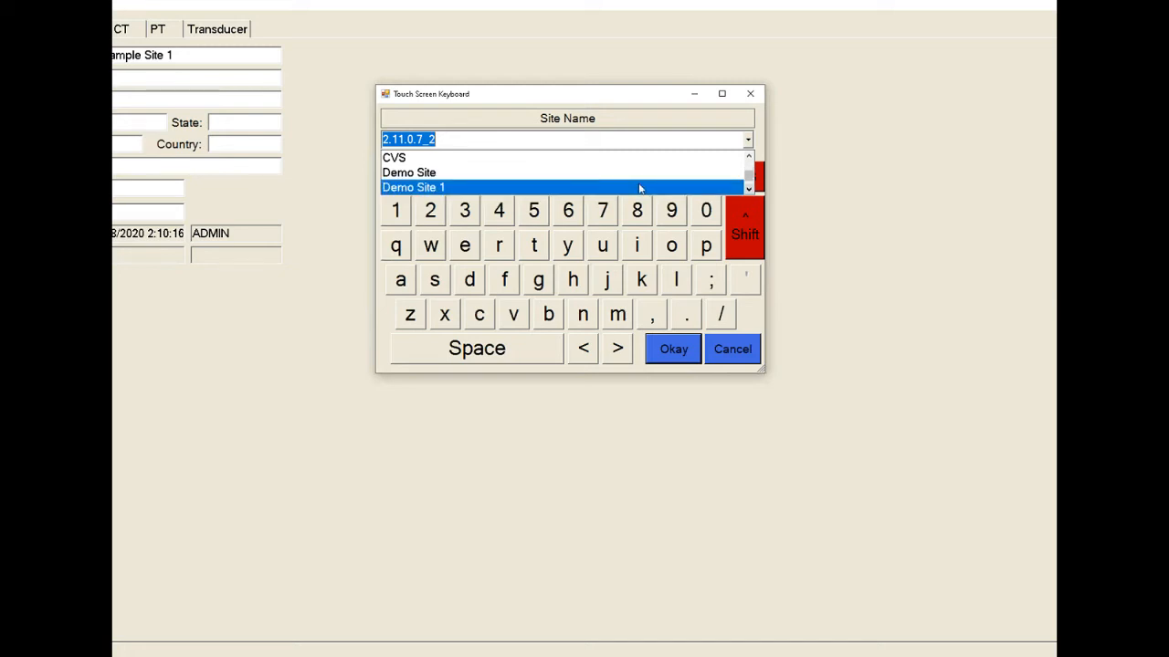
click(641, 187)
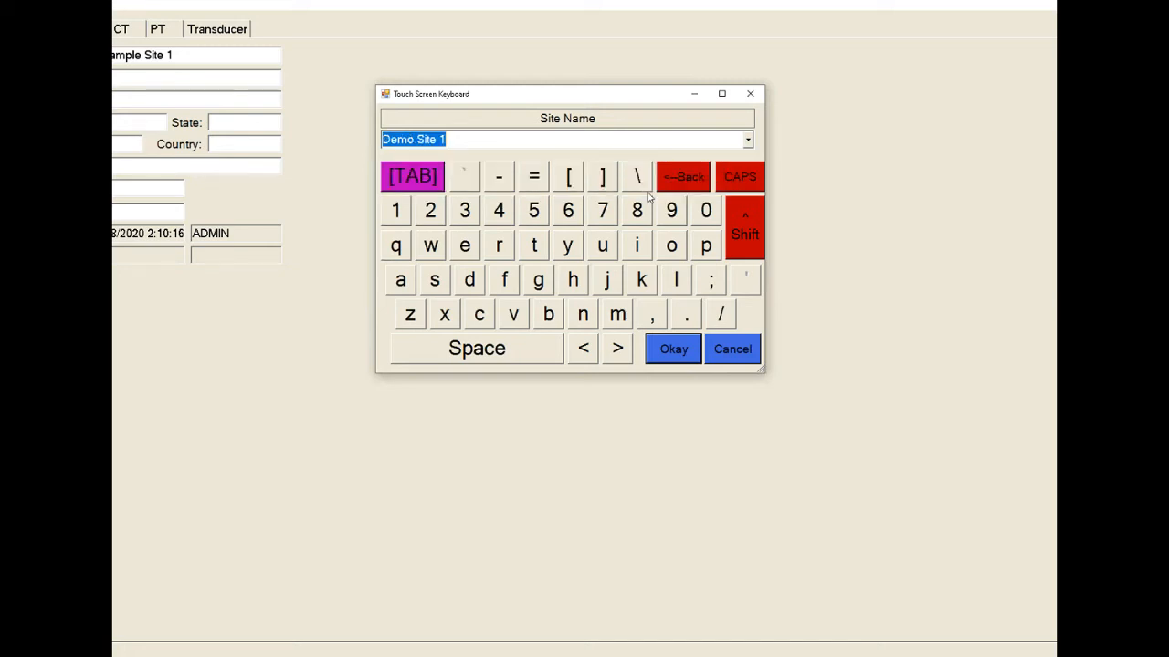
click(677, 345)
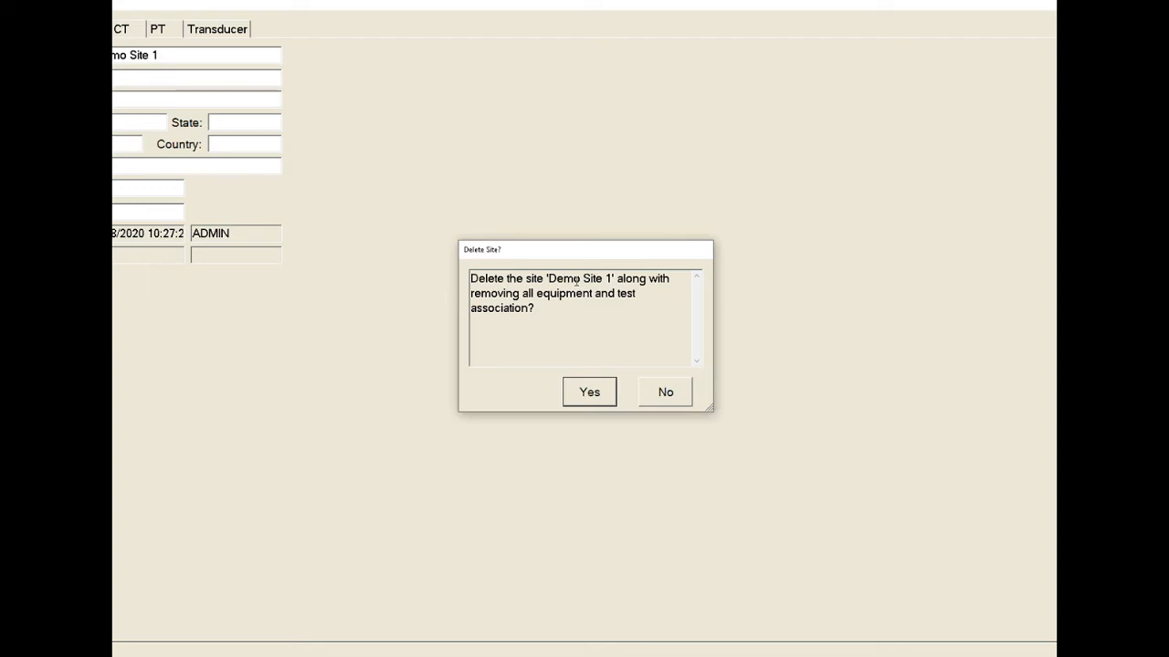
click(590, 394)
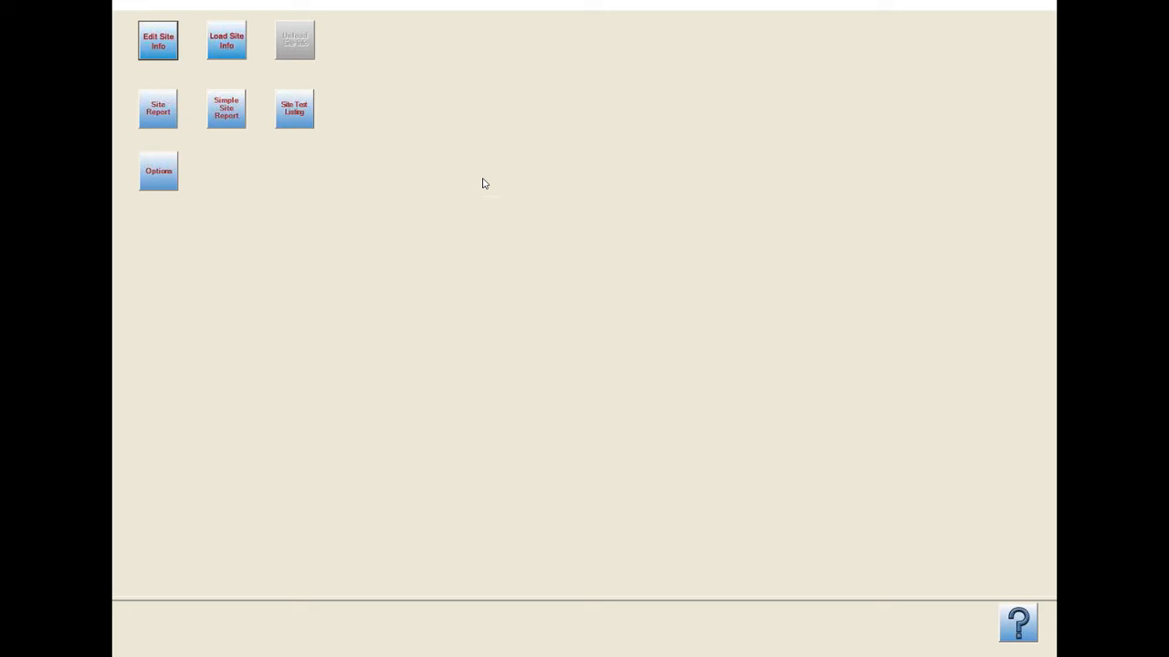
- Start loading site information and find Example Site 1 by searching on site name
click(230, 43)
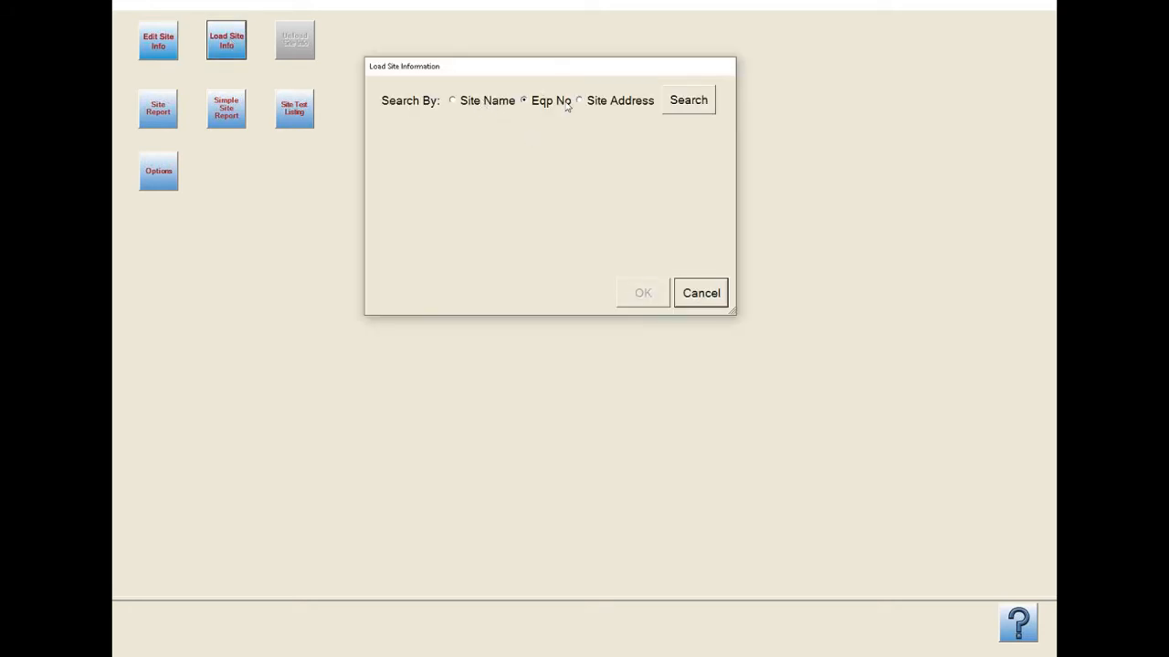
click(490, 104)
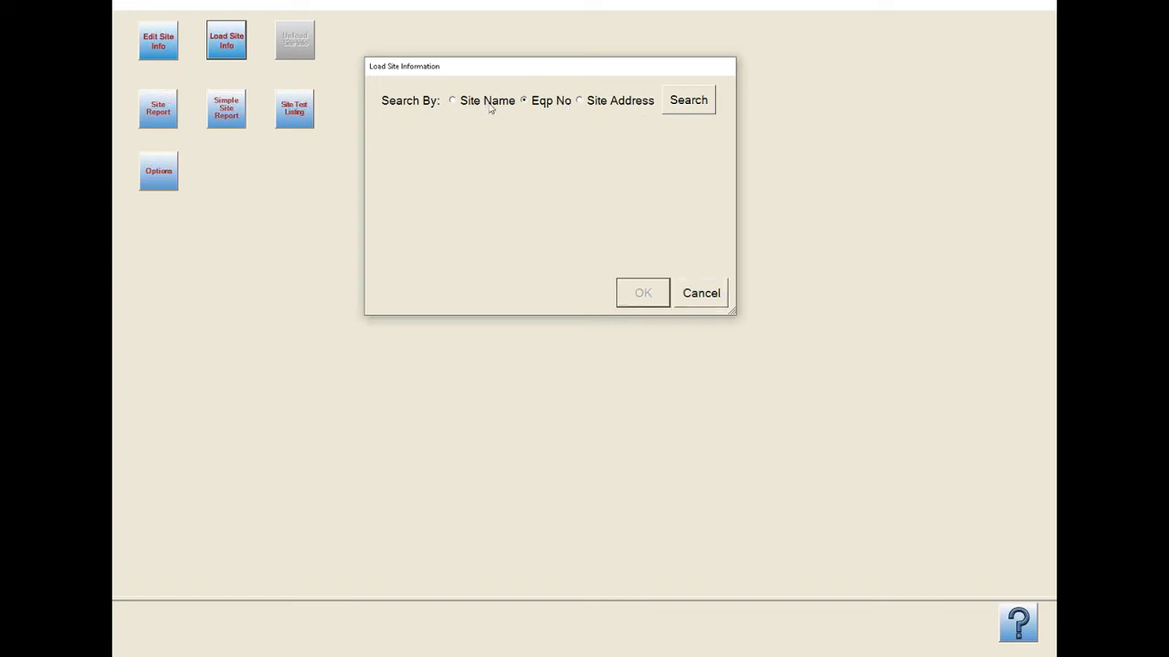
click(688, 108)
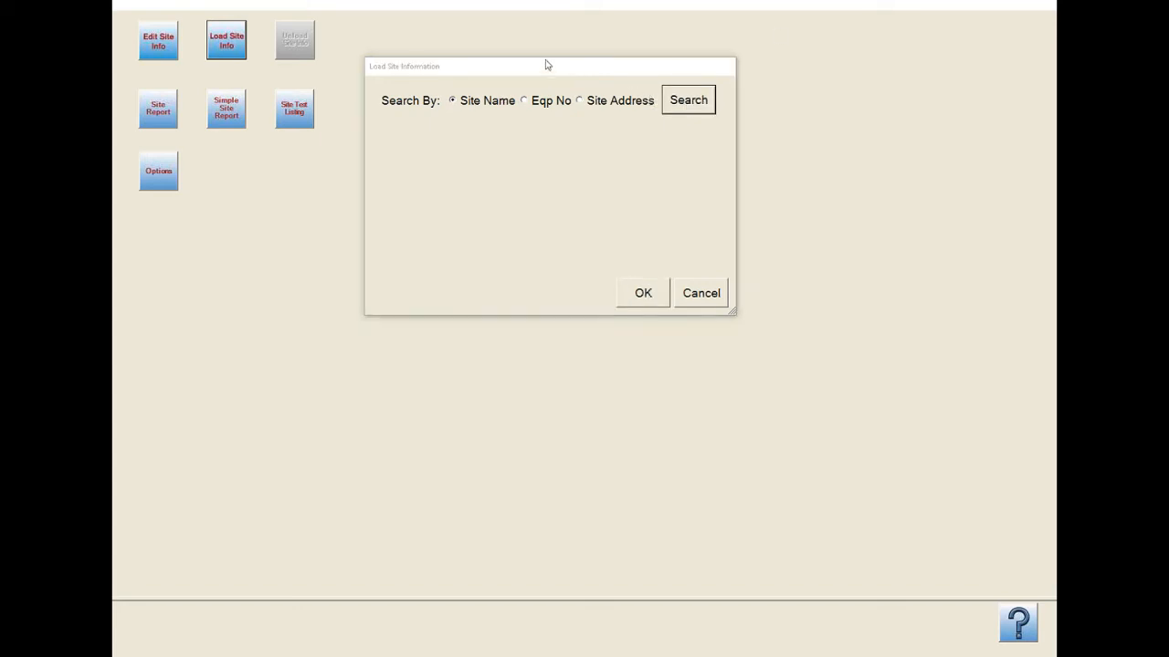
click(723, 101)
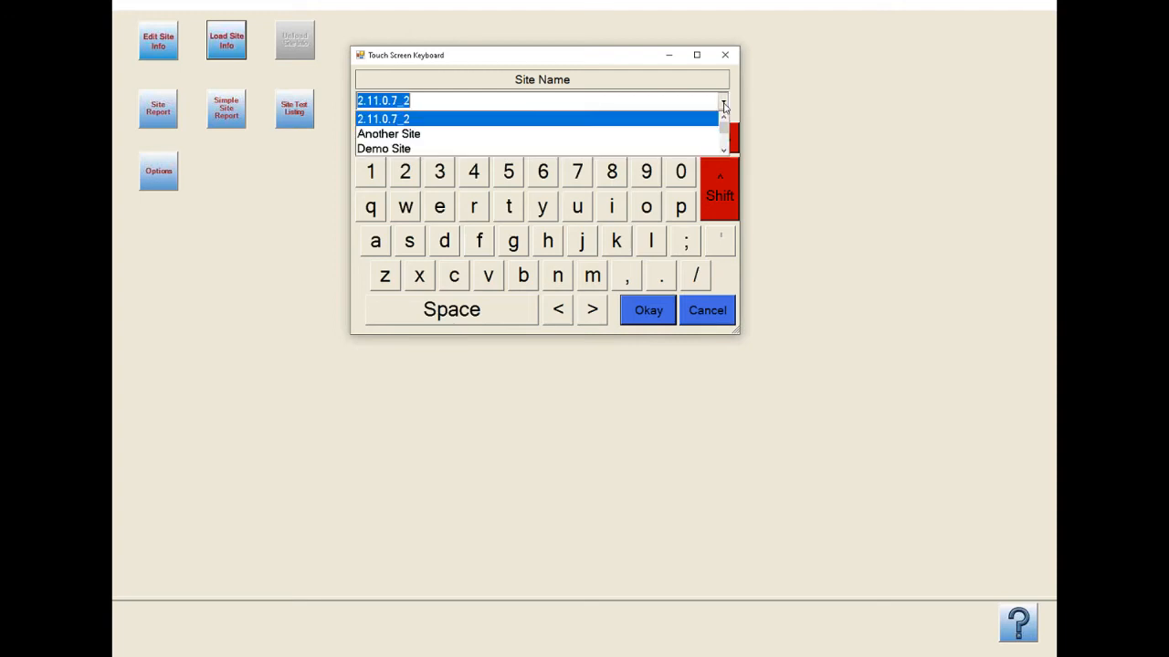
click(727, 135)
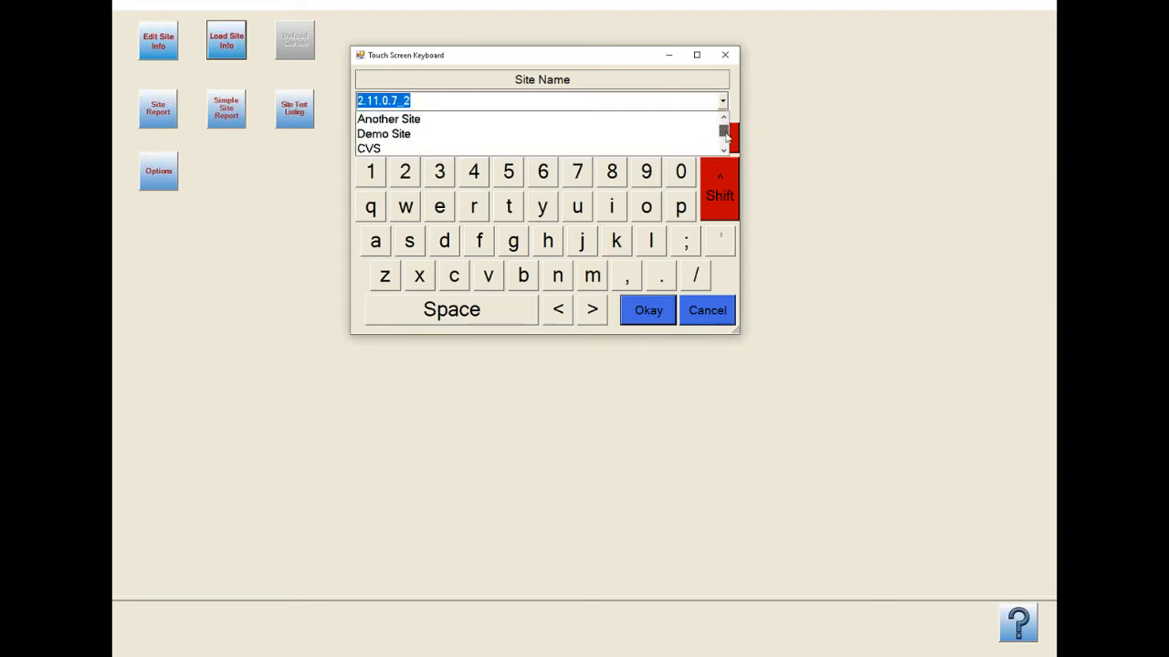
drag(726, 141, 728, 151)
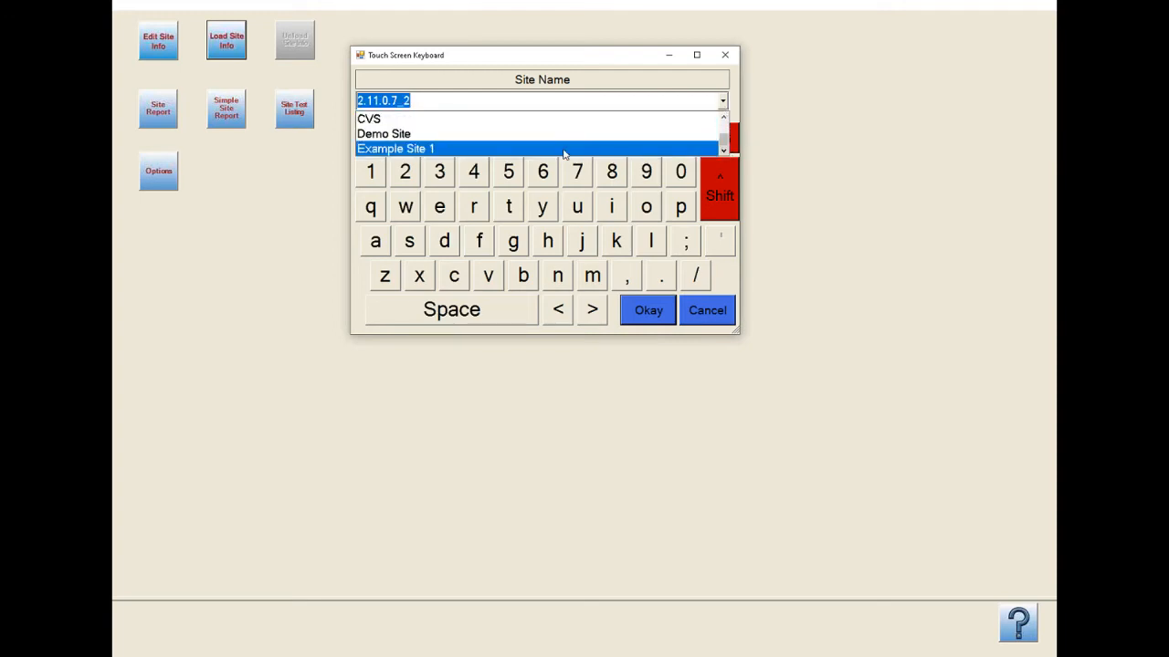
click(564, 149)
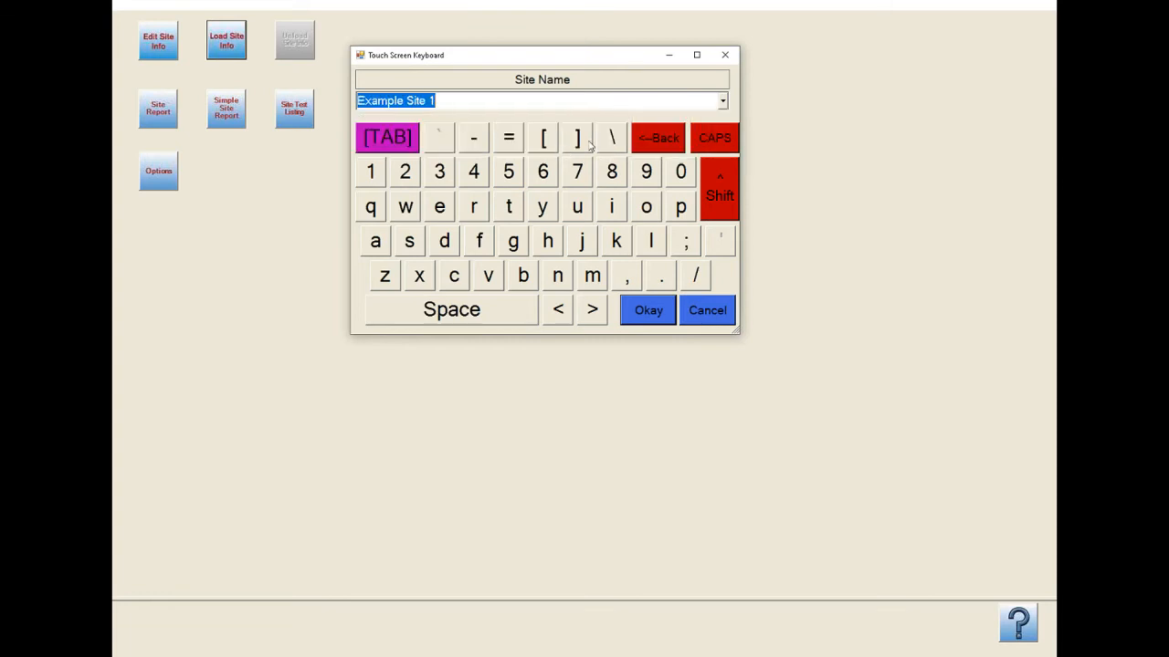
click(645, 311)
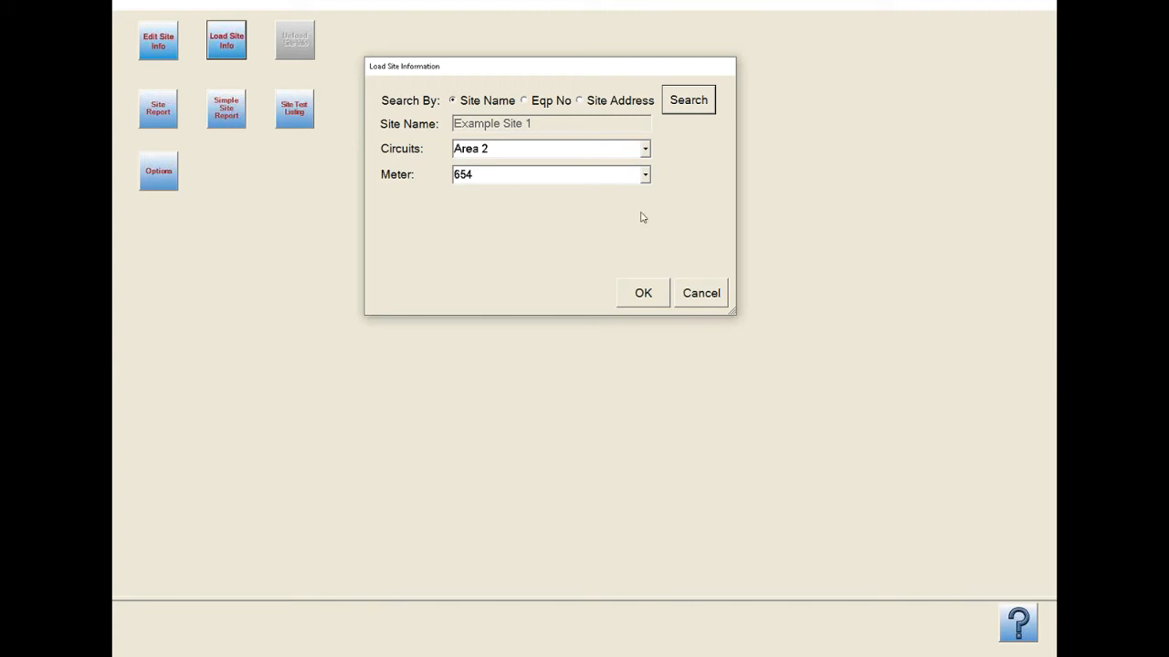
- Check the meter choices for the current circuit and change the circuit to load to Area 1
click(495, 176)
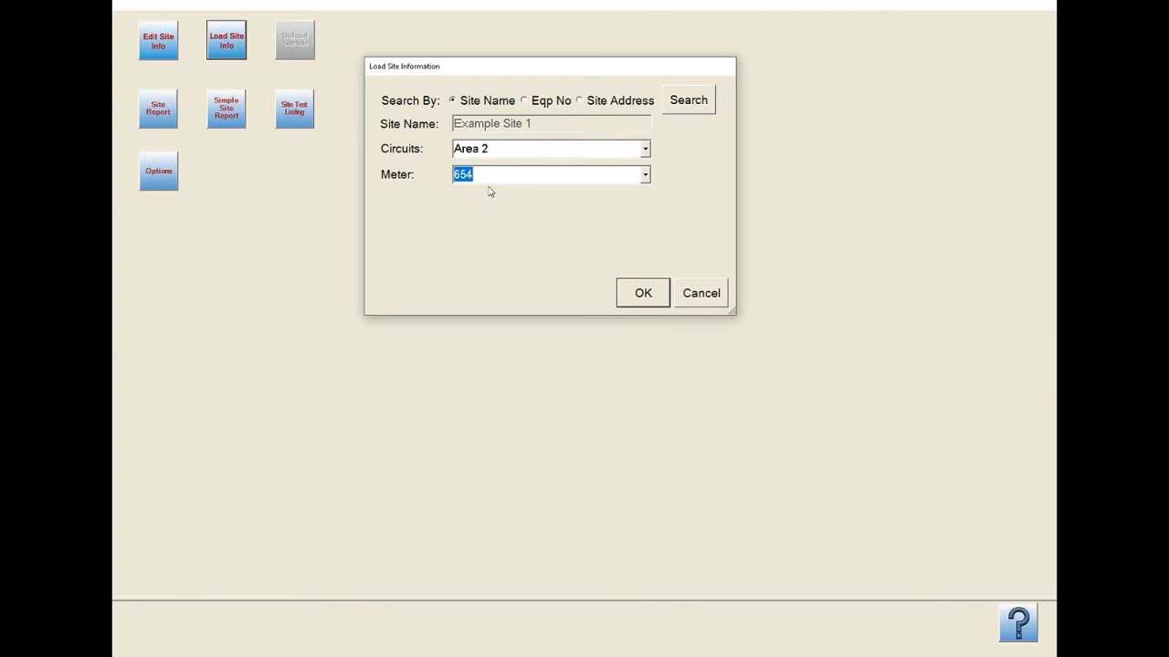
click(647, 179)
click(648, 178)
click(646, 152)
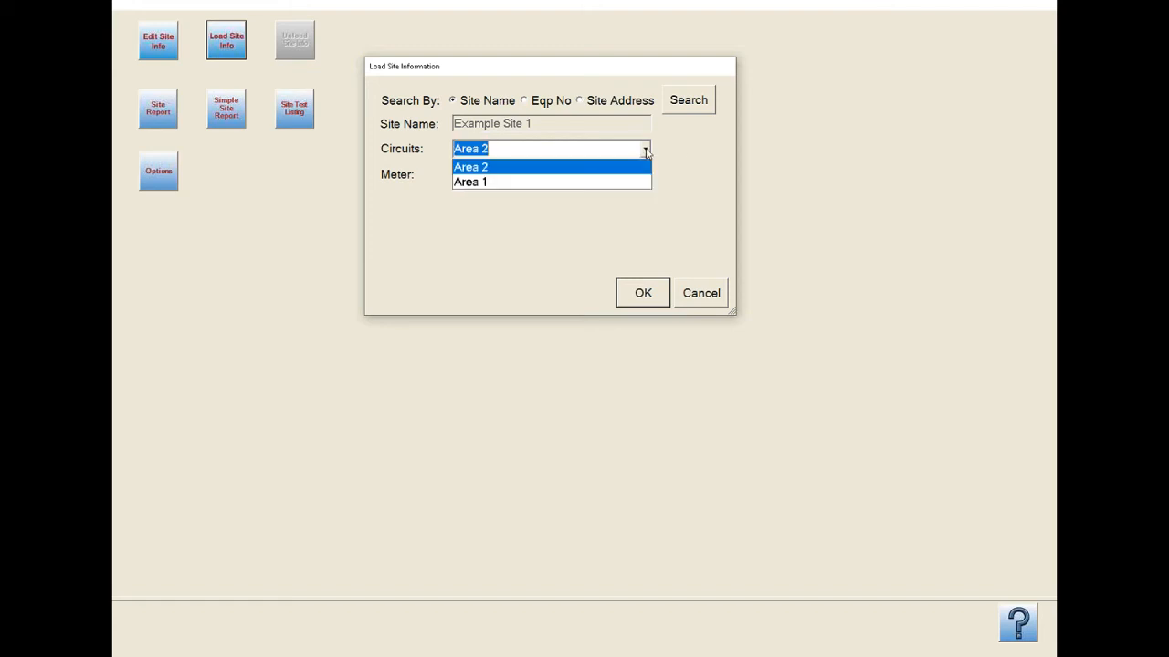
click(580, 183)
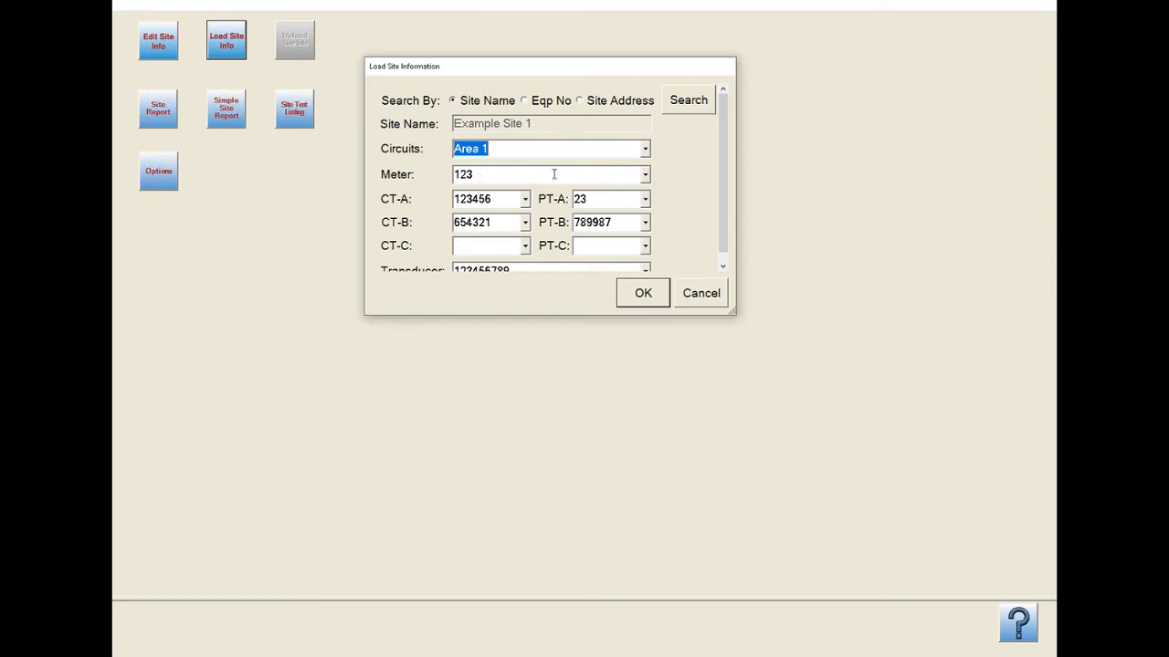
- Choose meter 456 for the Area 1 circuit and load the Example Site 1 information into the system
click(646, 174)
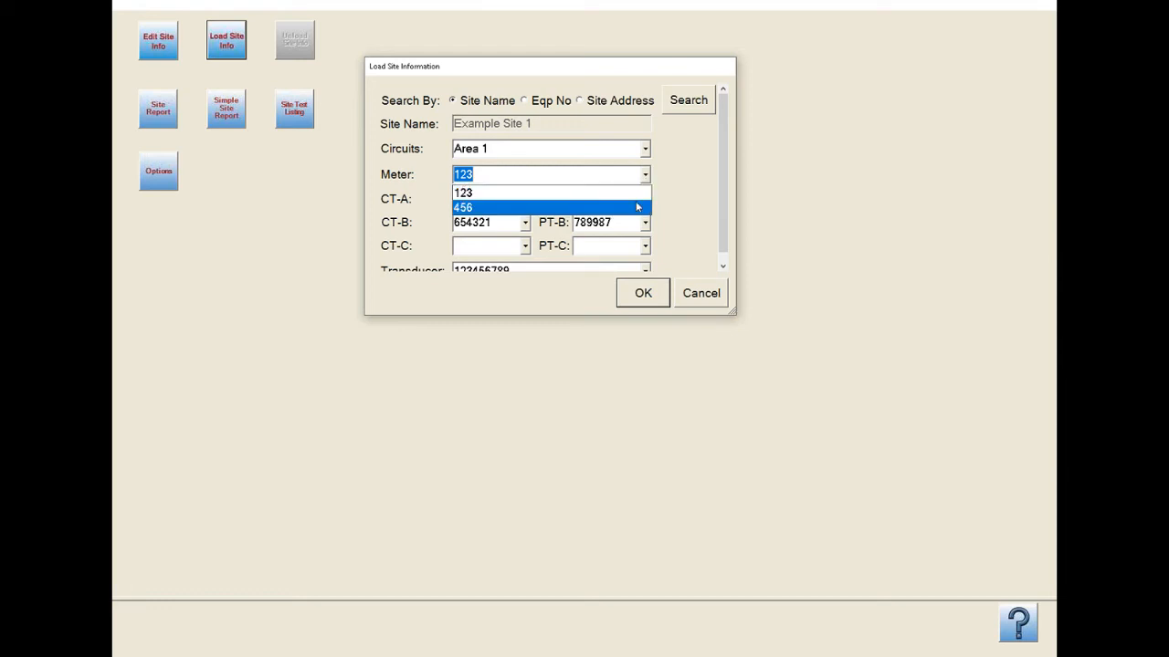
click(636, 206)
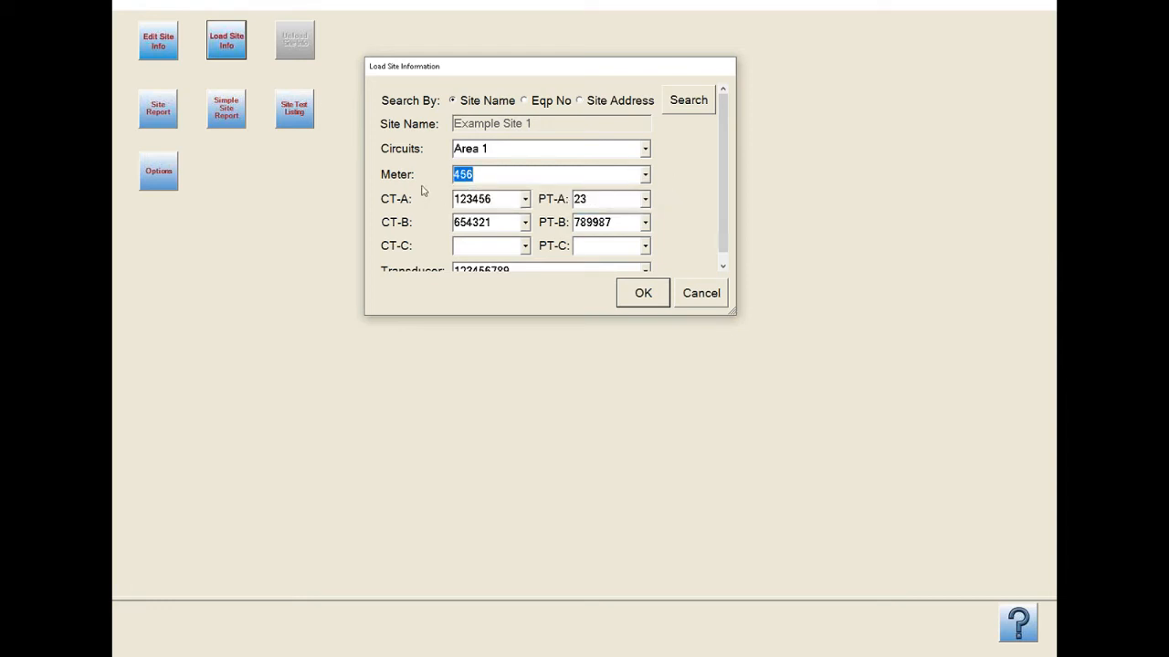
scroll(563, 210, down, 1)
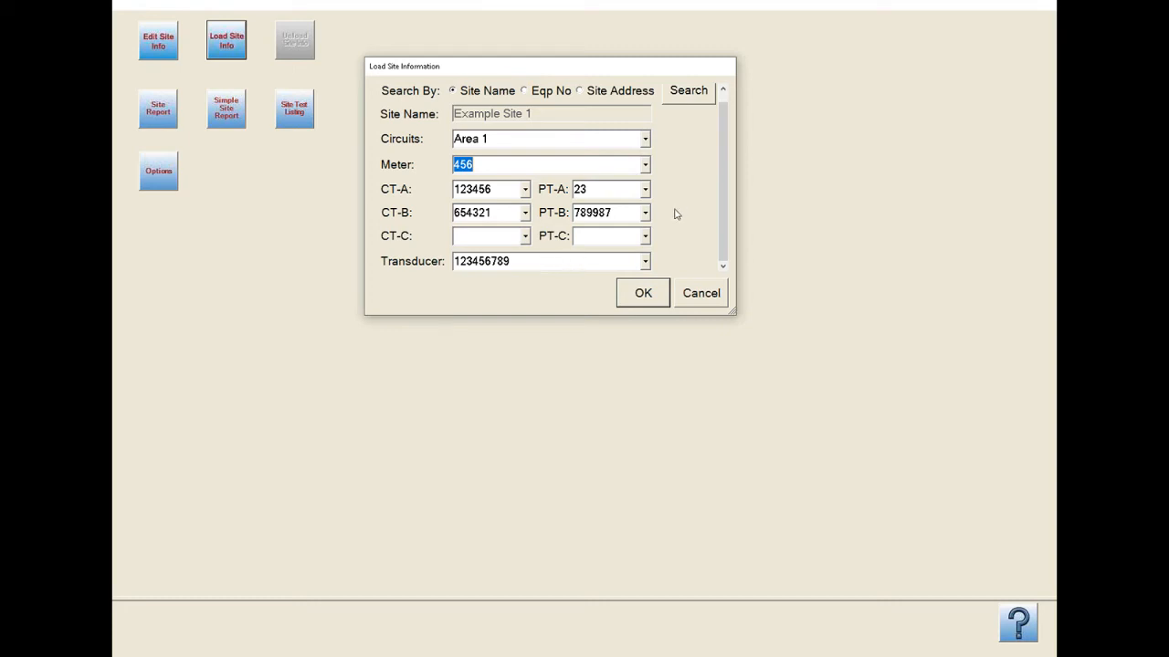
click(643, 293)
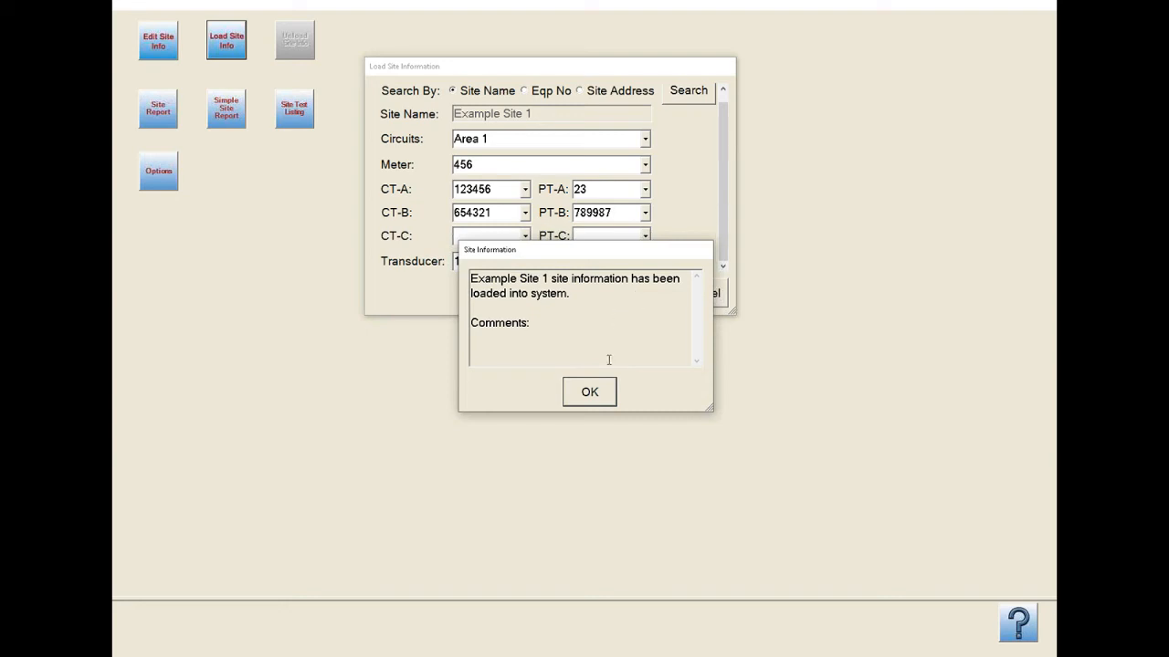
click(600, 394)
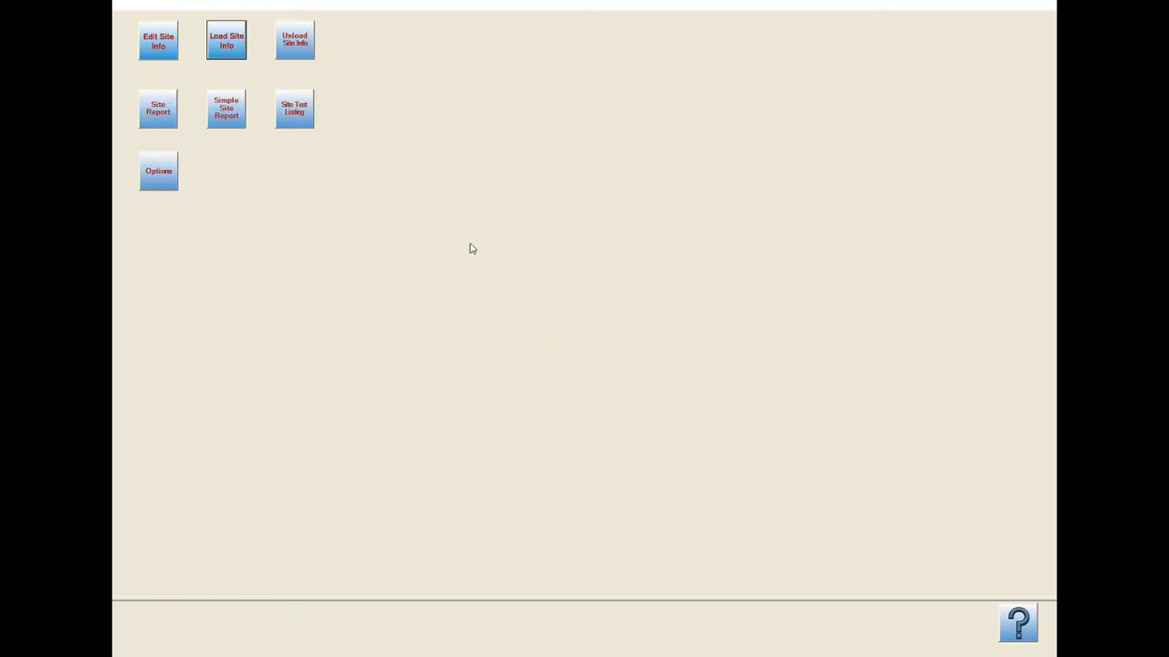
- Unload the Example Site 1 information and select the same site again by site name for loading
click(293, 49)
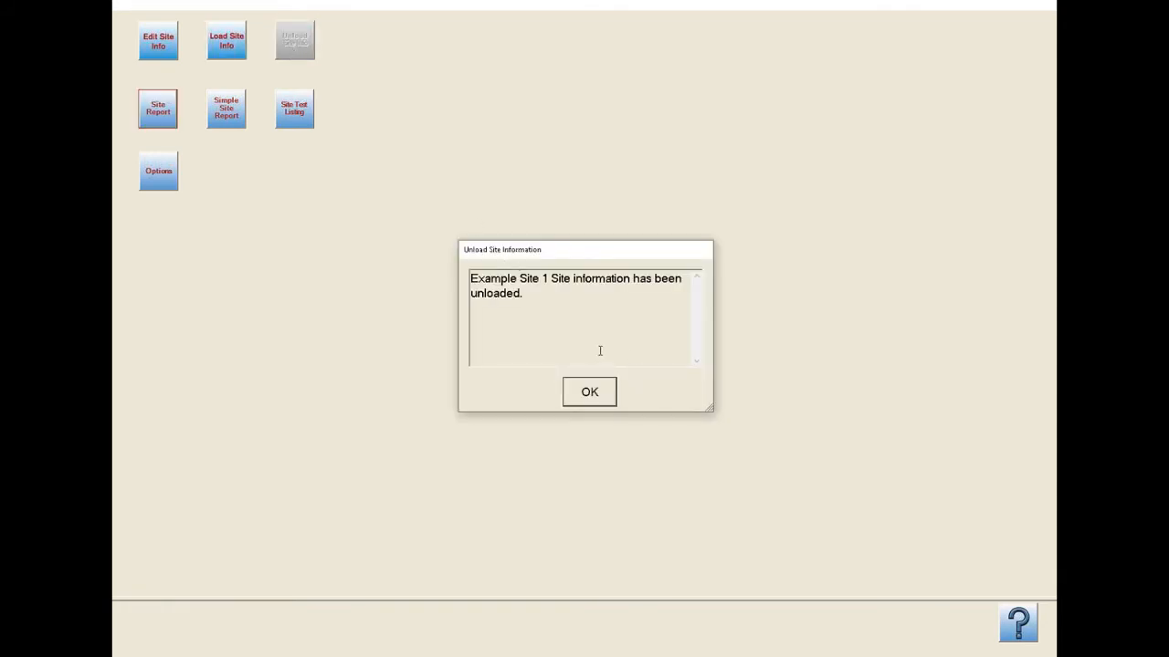
click(599, 398)
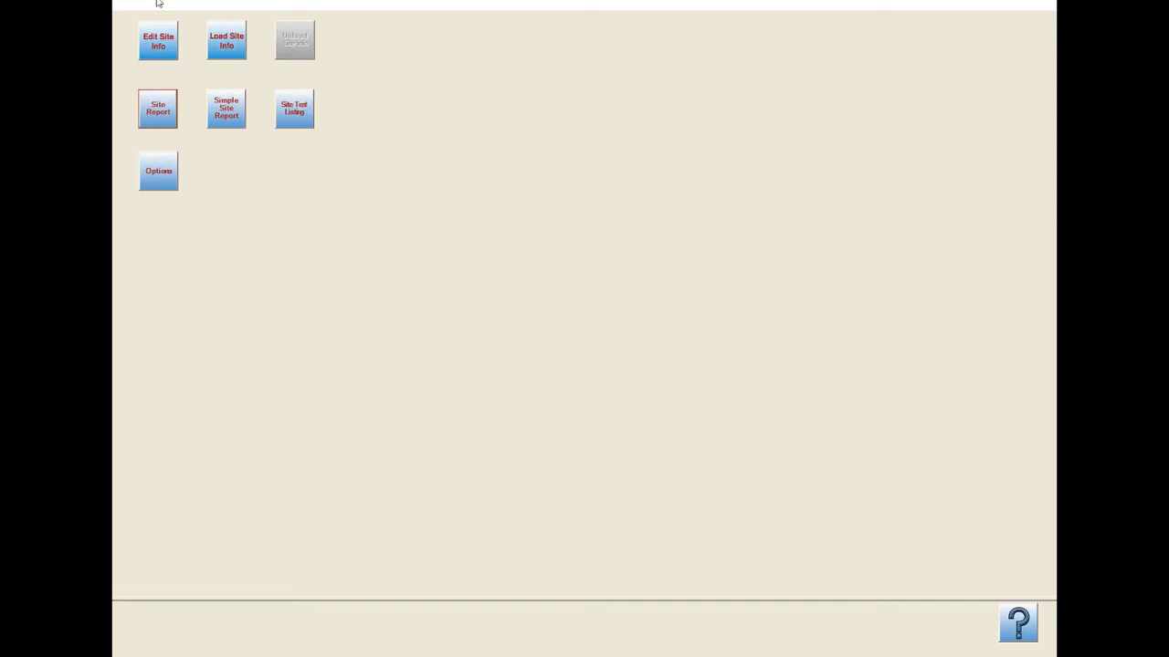
click(226, 42)
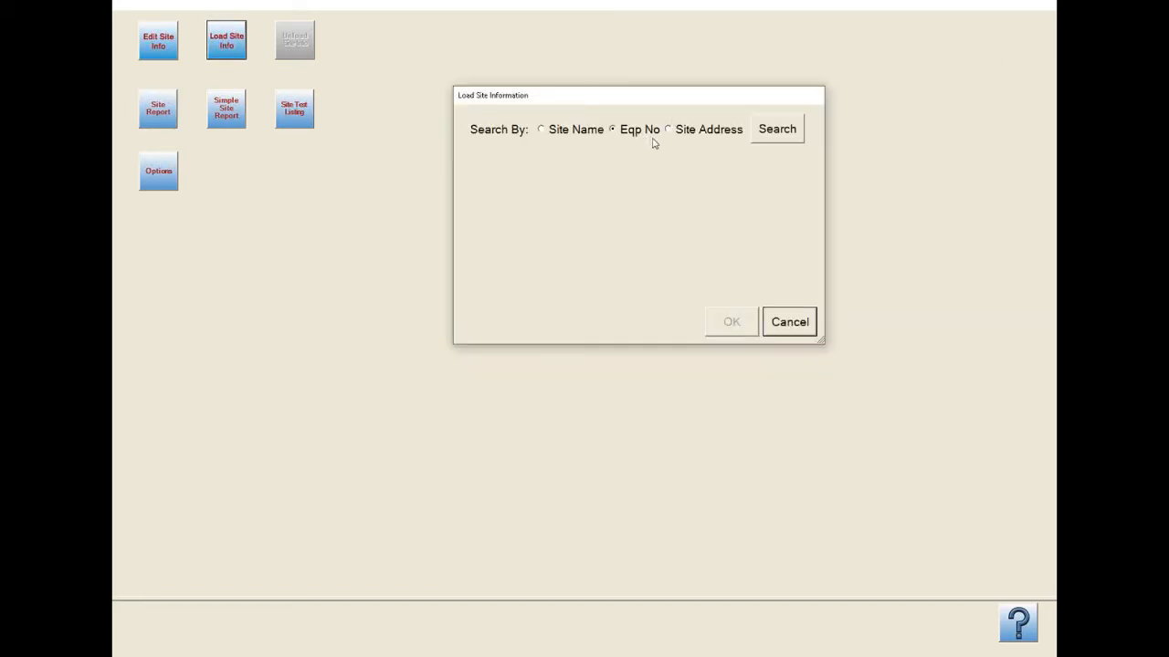
click(589, 133)
click(778, 137)
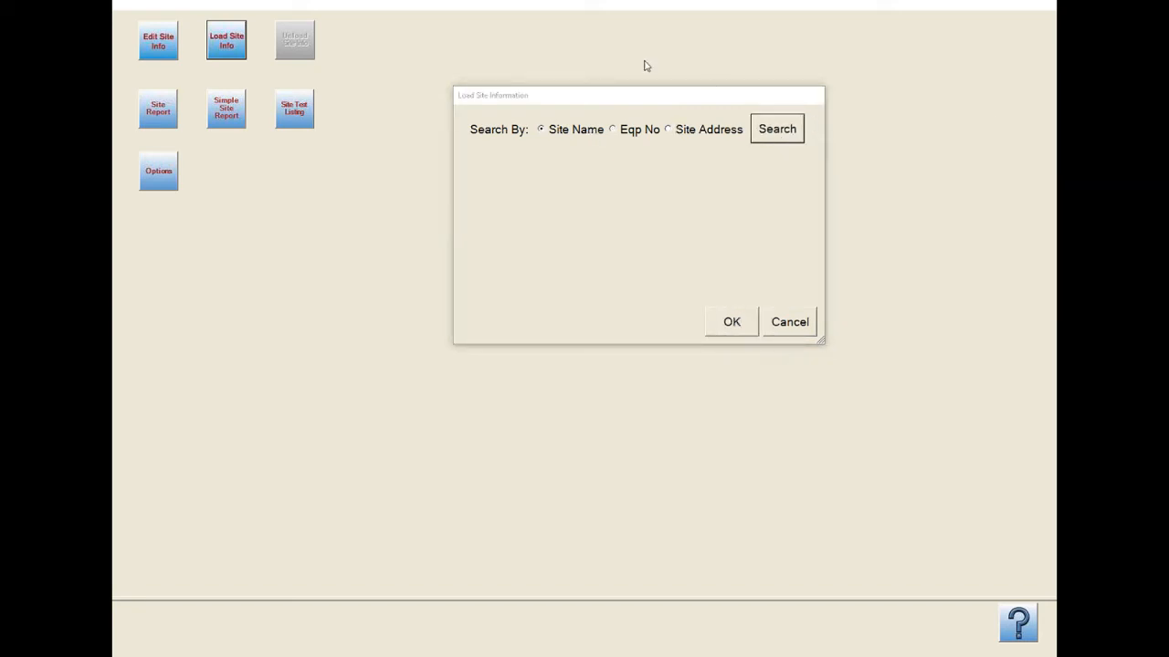
click(809, 121)
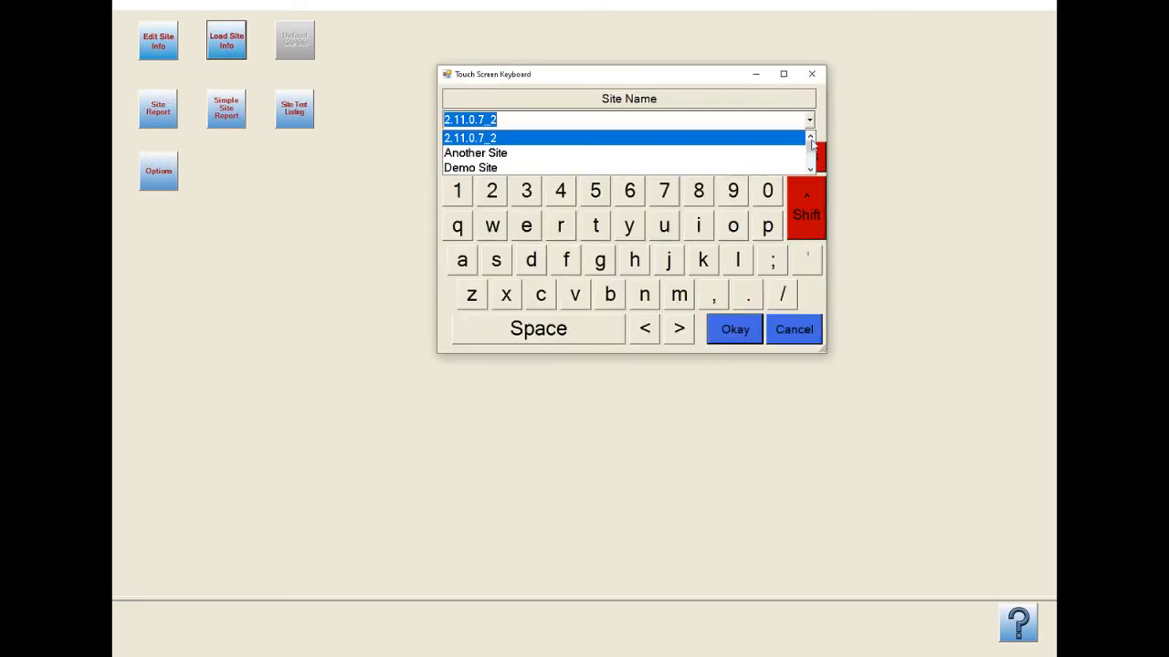
scroll(812, 151, down, 1)
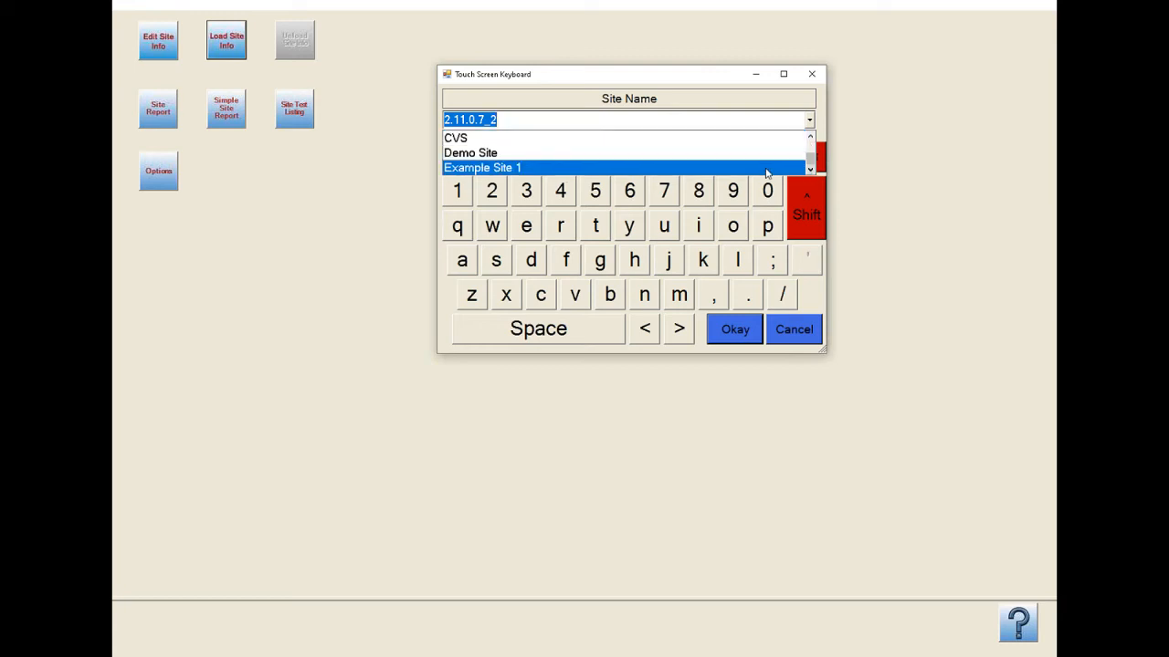
click(767, 169)
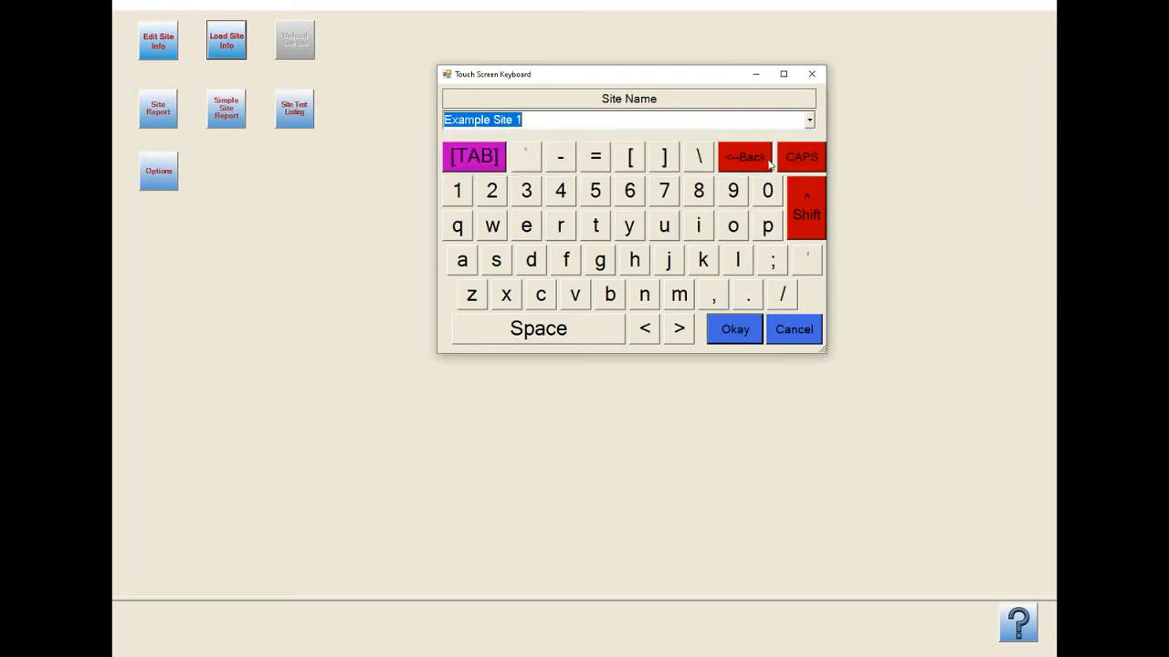
click(736, 330)
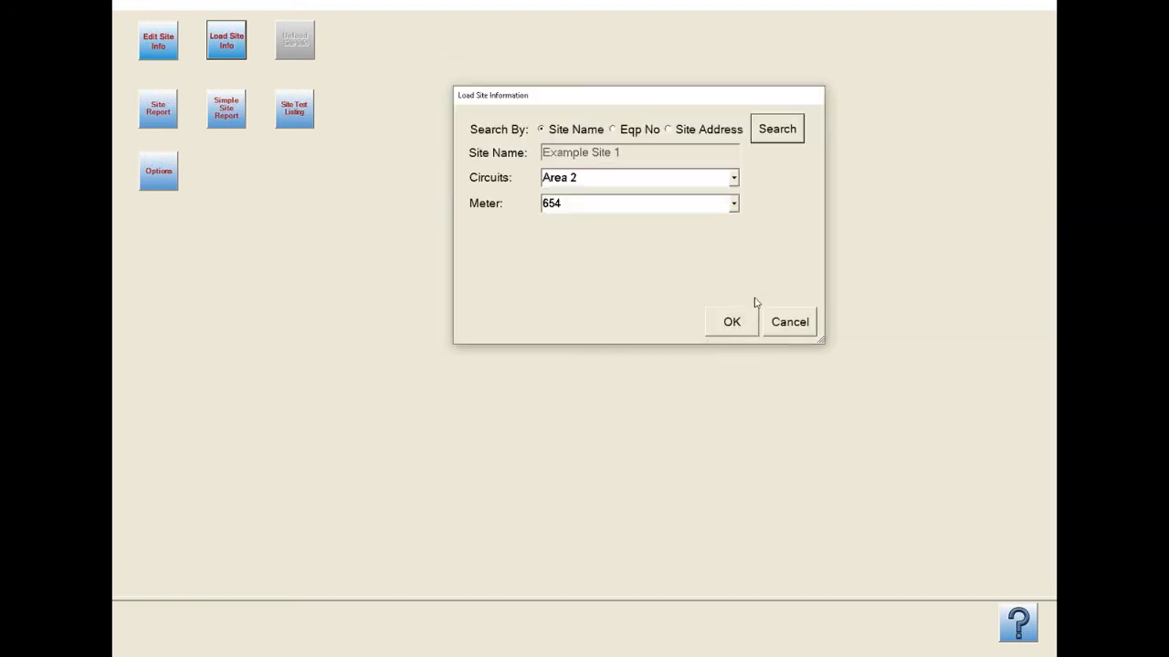
- Switch the circuit to Area 1 and back to Area 2, and load the Example Site 1 information for Area 2
click(735, 179)
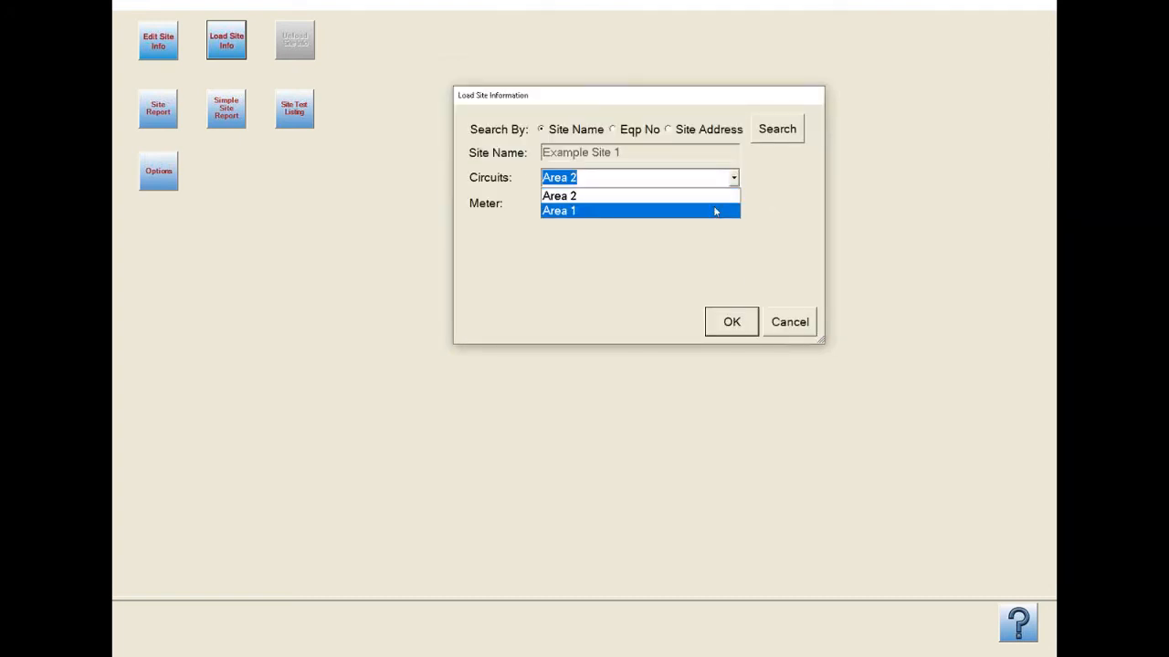
click(714, 211)
click(734, 178)
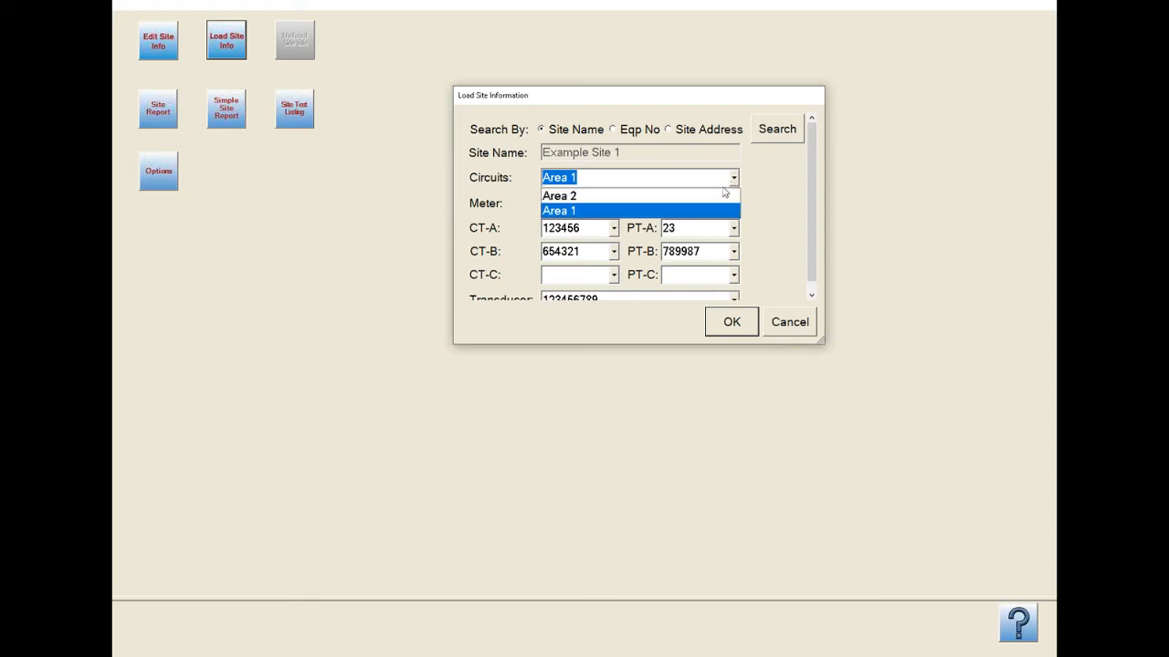
click(719, 197)
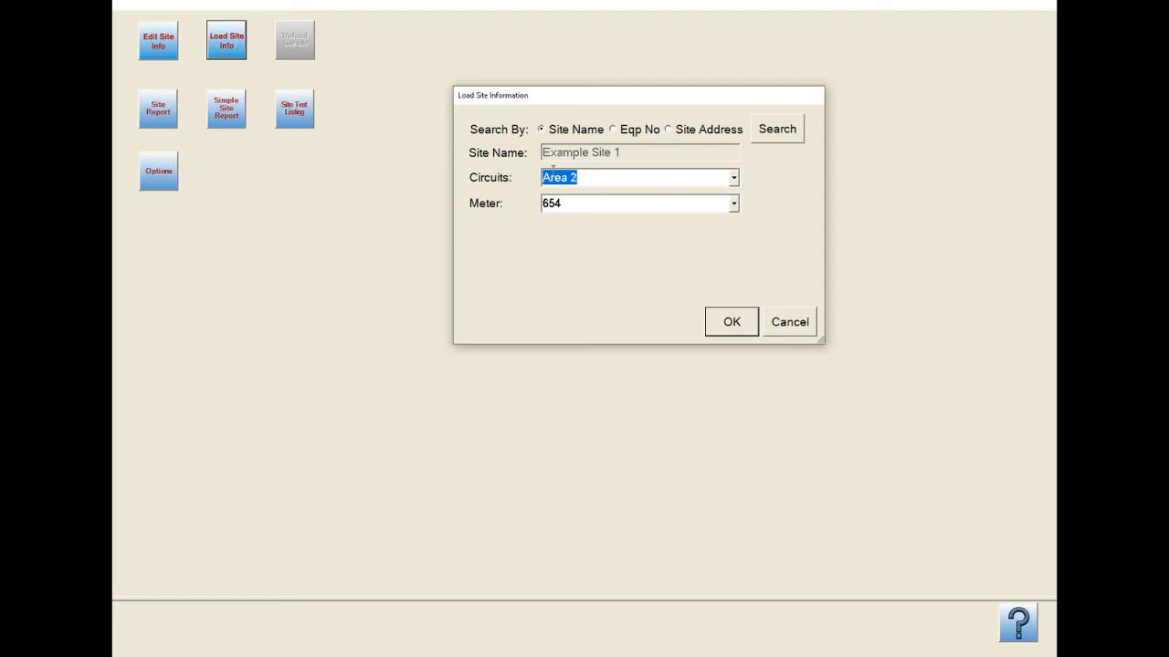
click(734, 321)
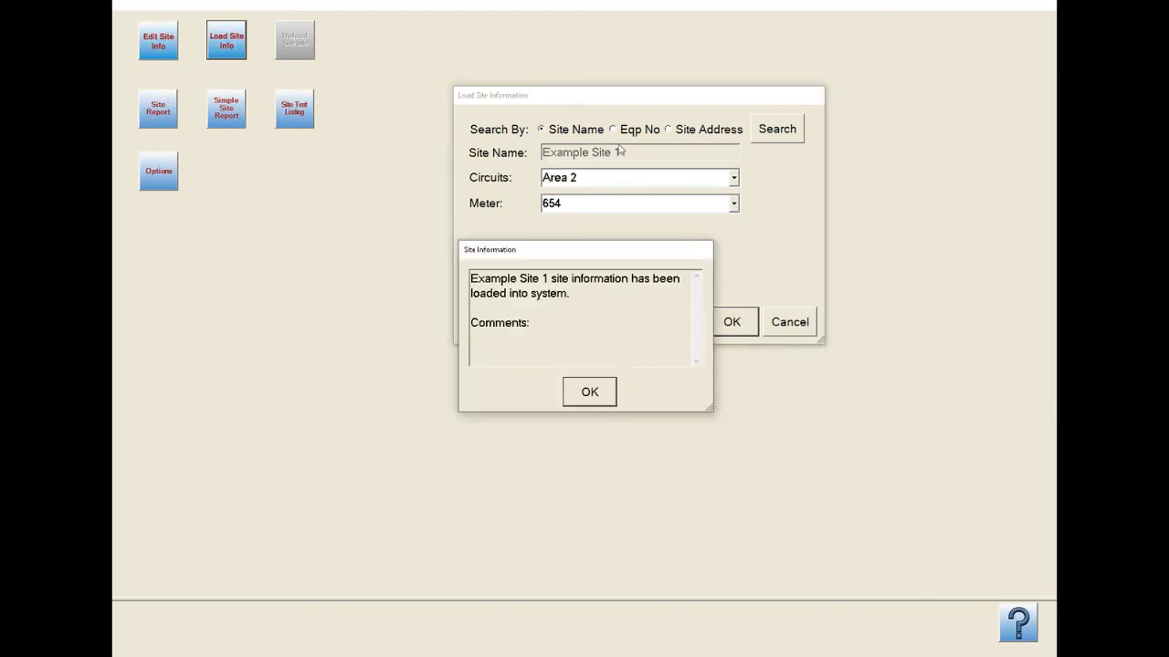
click(598, 398)
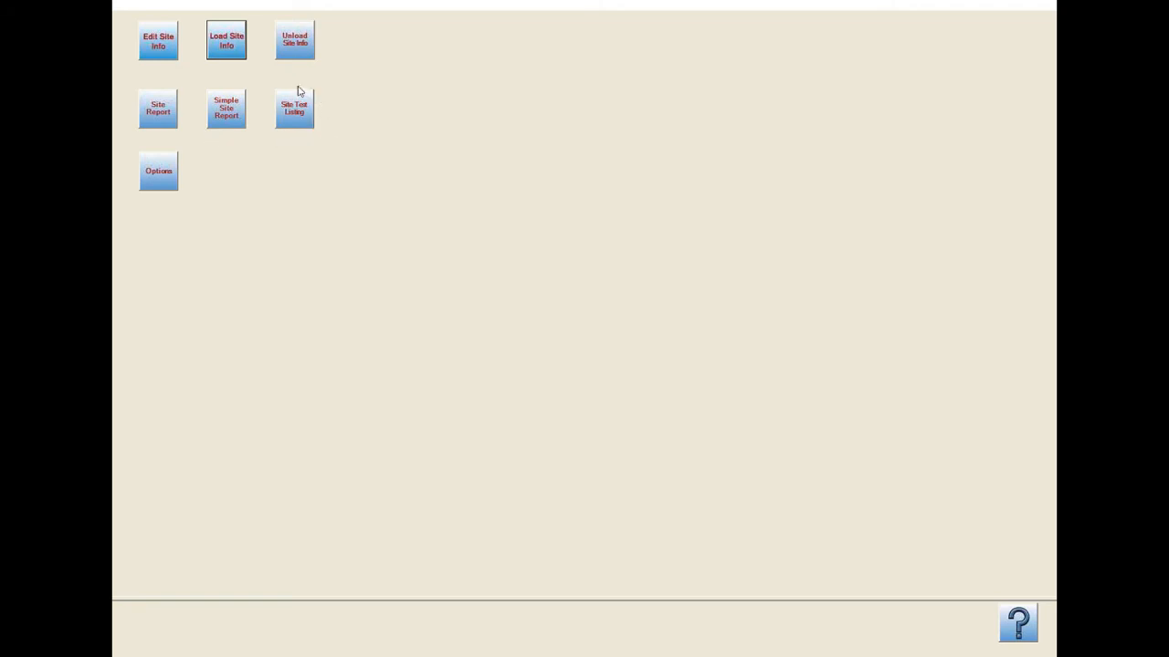
- Open the site test listing, enlarge it to show all columns, and choose site 2.11.0.7_2 for loading
click(297, 115)
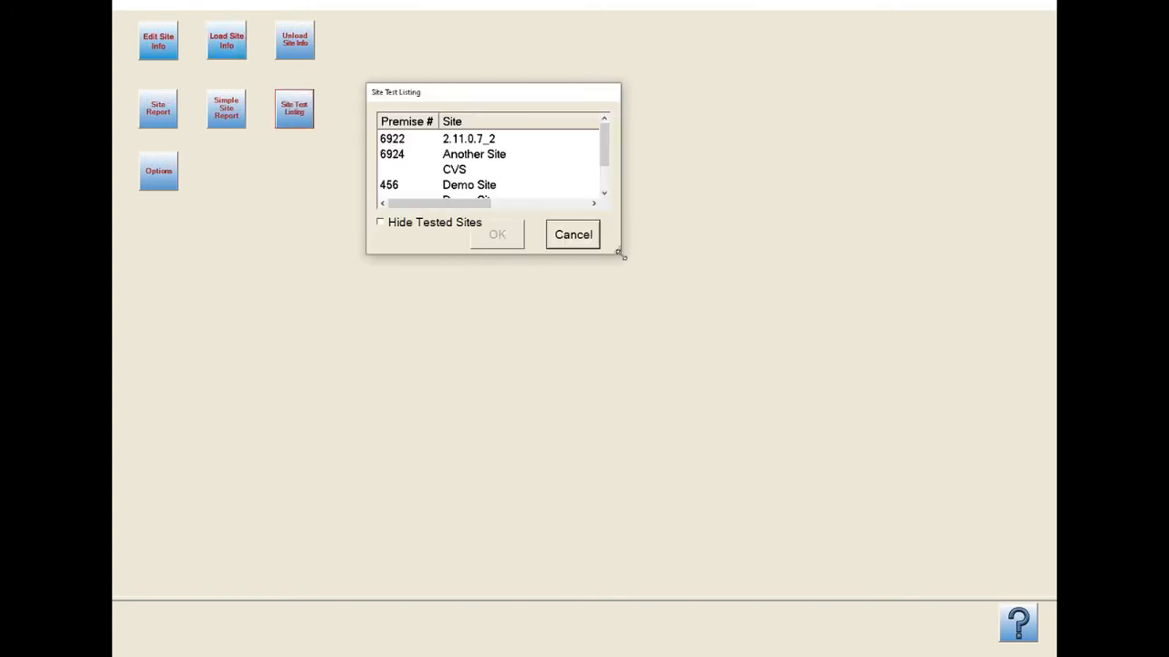
drag(629, 265, 851, 346)
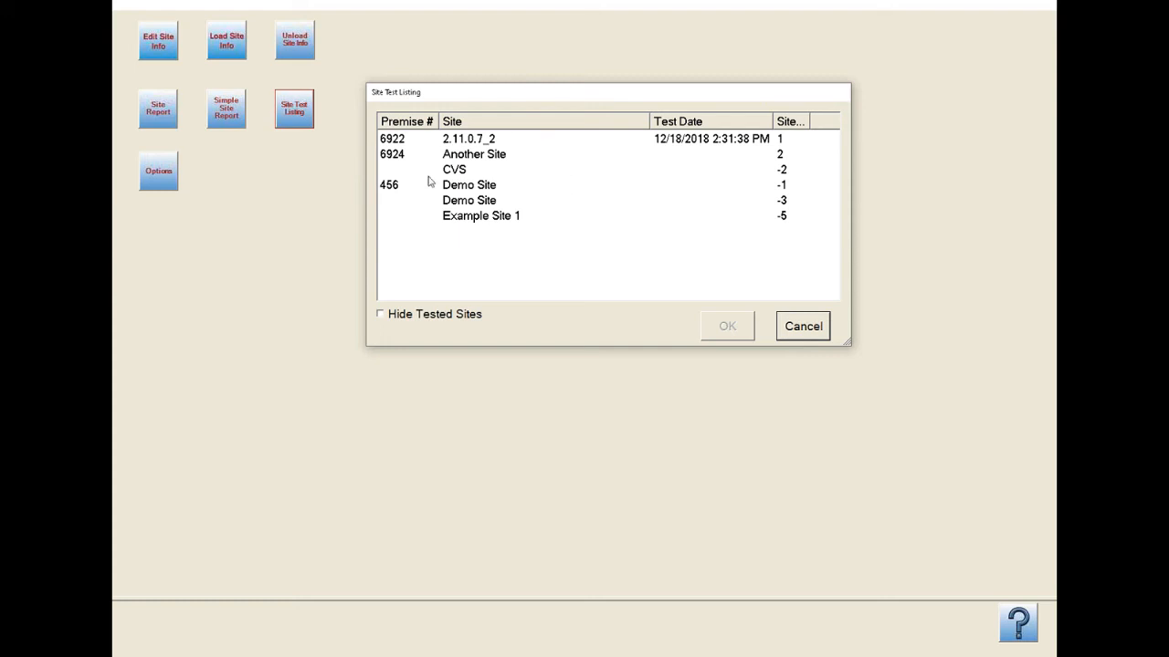
click(484, 143)
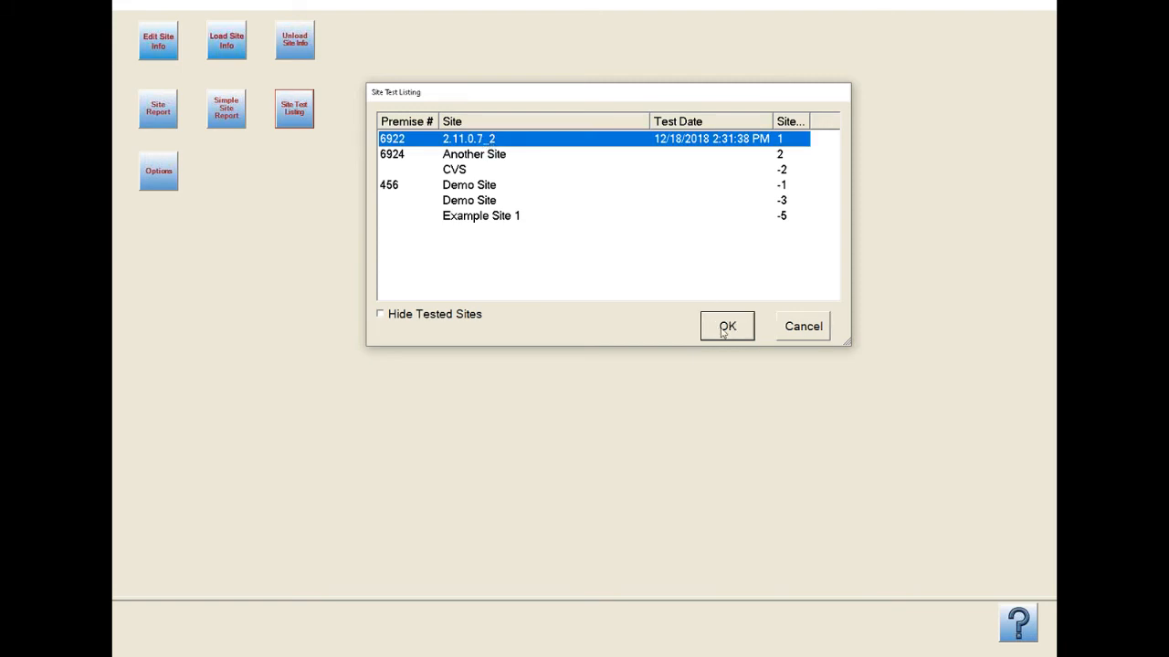
click(722, 332)
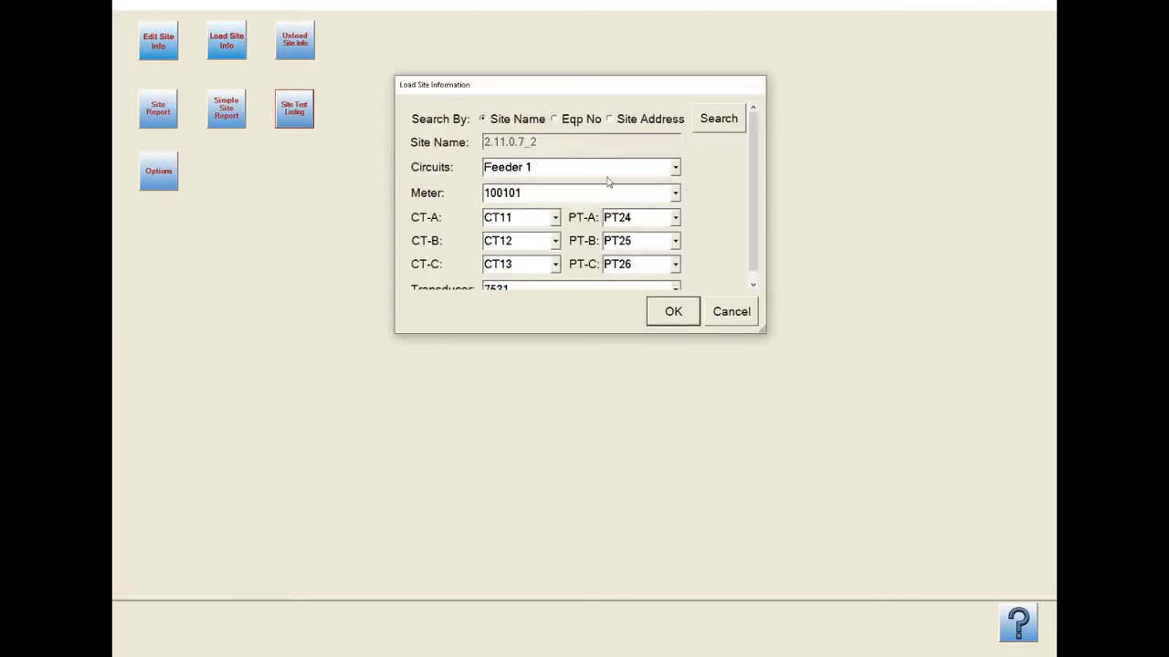
- Choose the Feeder 1 circuit for site 2.11.0.7_2 and load its site information into the system
click(675, 168)
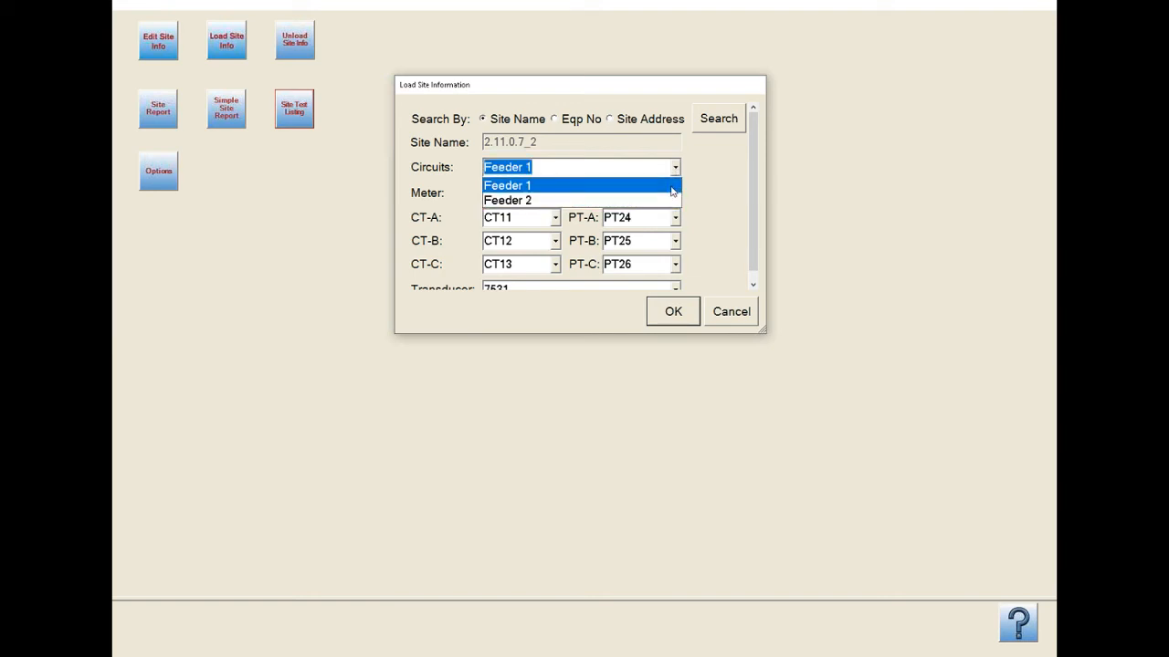
click(672, 186)
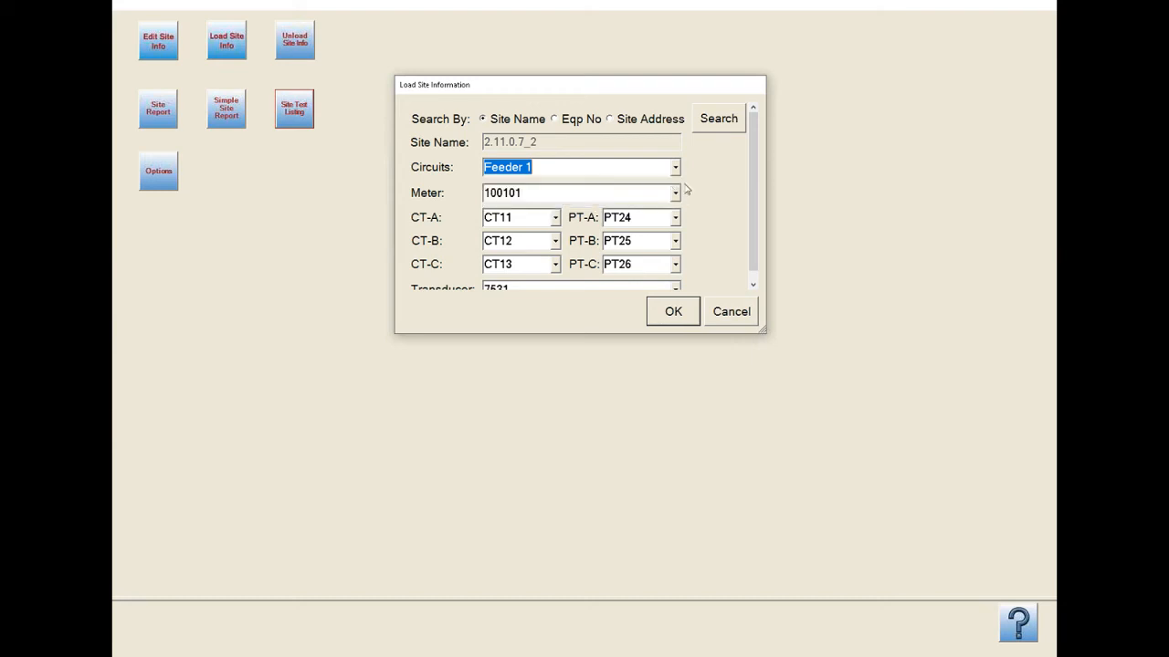
scroll(703, 203, down, 1)
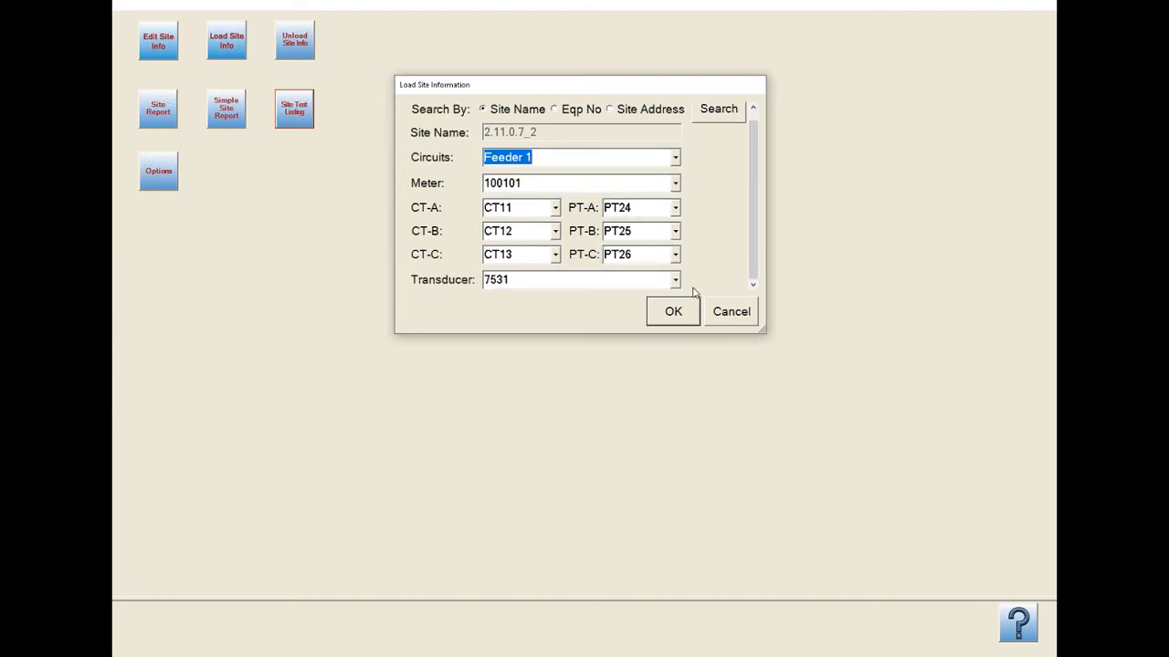
click(672, 314)
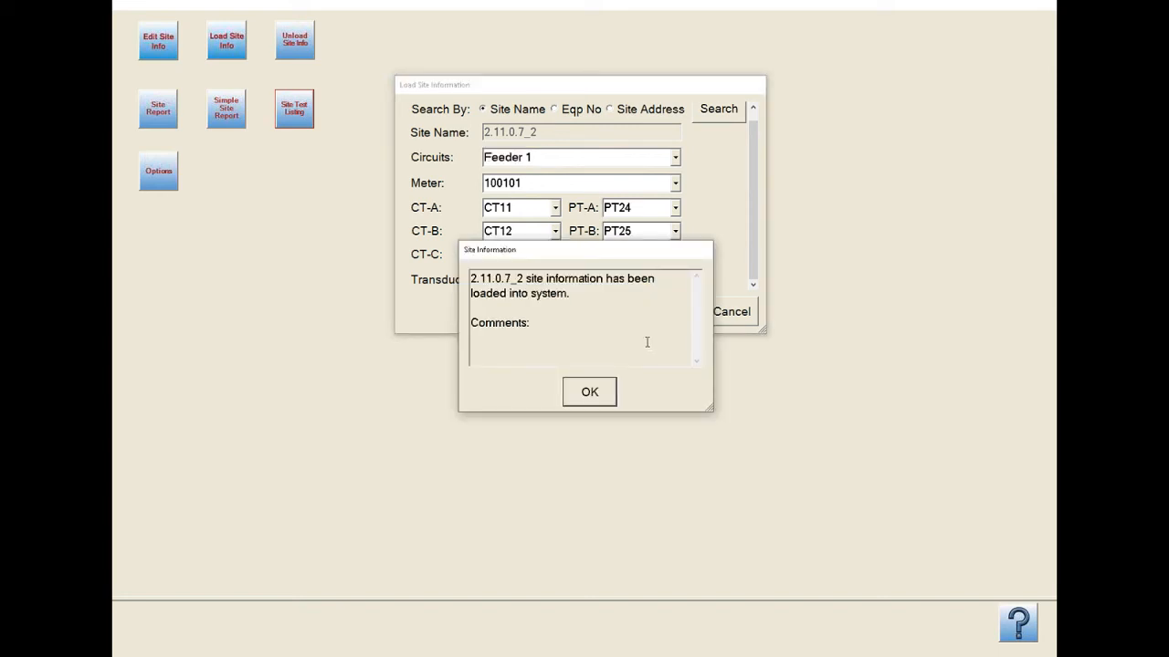
click(605, 397)
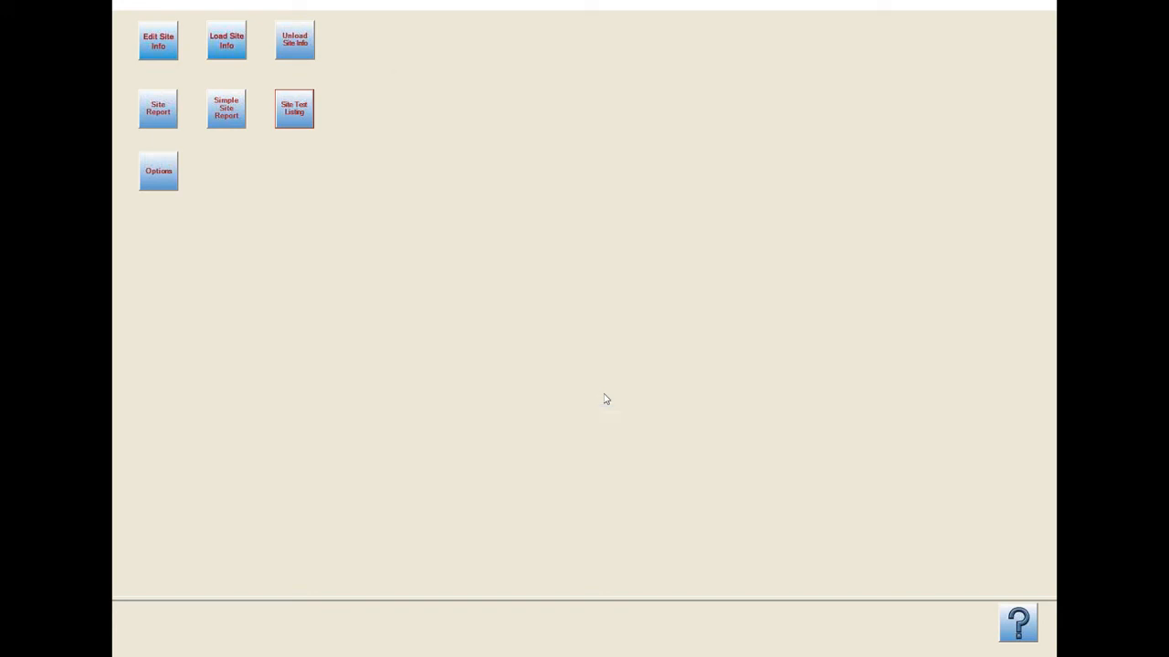